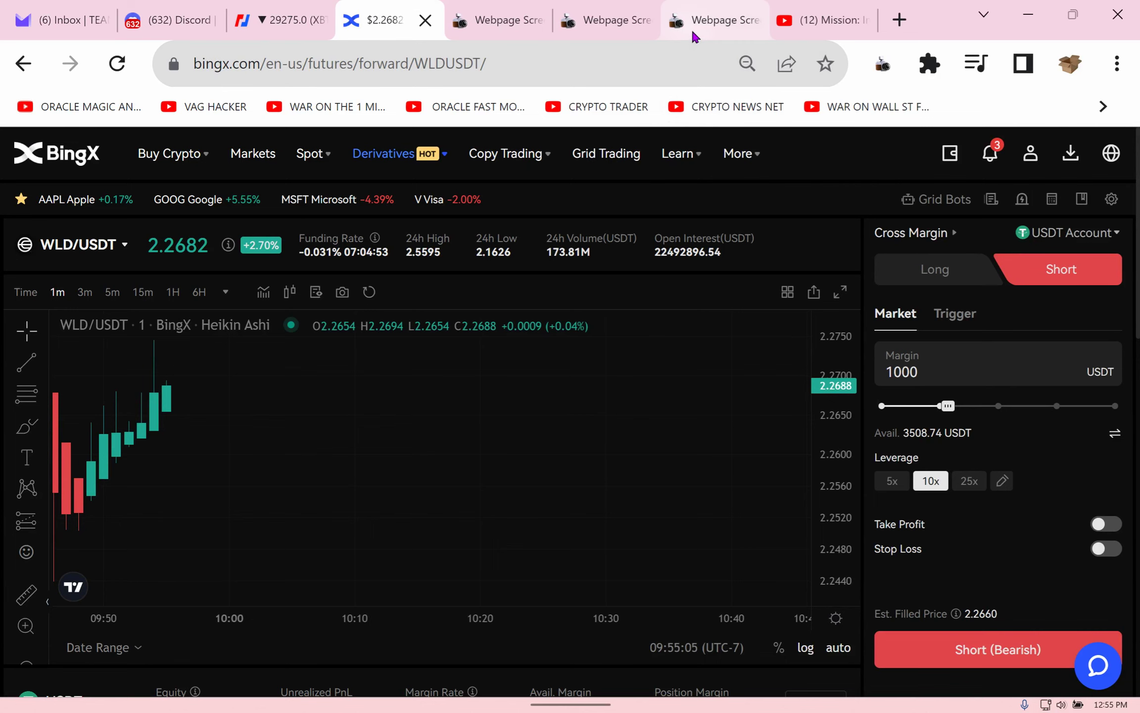
Step: Look over the earlier saved captures of the WLD/USDT short order, then return to the live page
{"action": "left_click", "coordinate": [718, 26]}
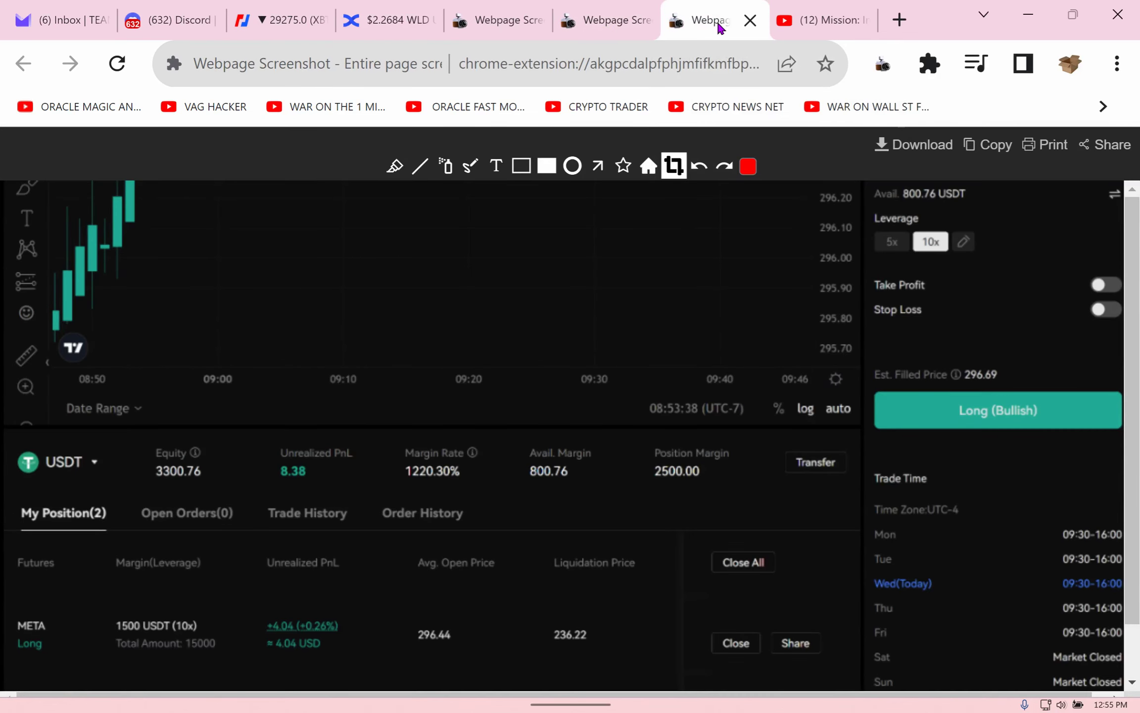
{"action": "left_click", "coordinate": [609, 22]}
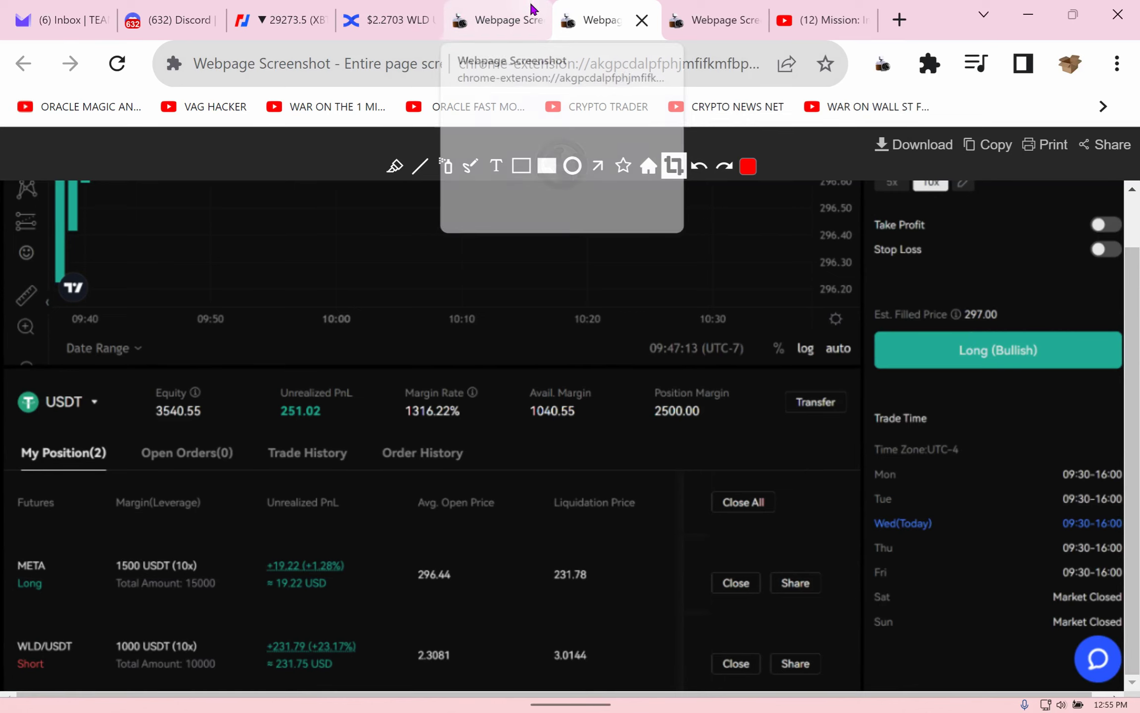
{"action": "left_click", "coordinate": [506, 19]}
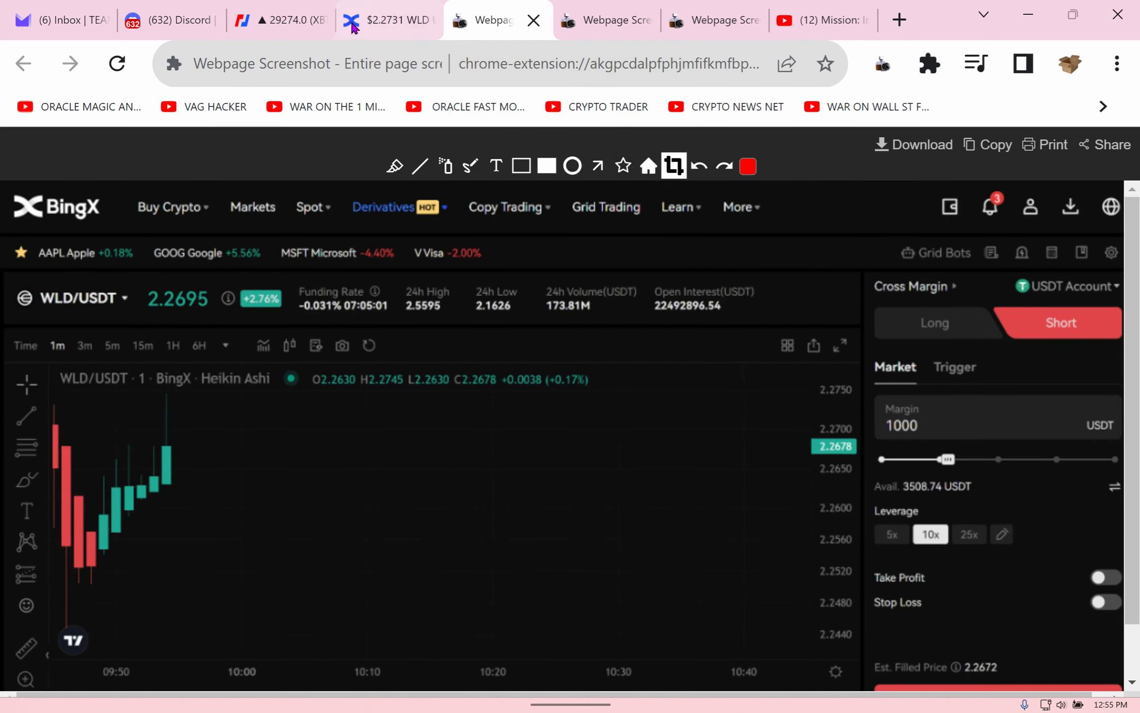
{"action": "left_click", "coordinate": [378, 27]}
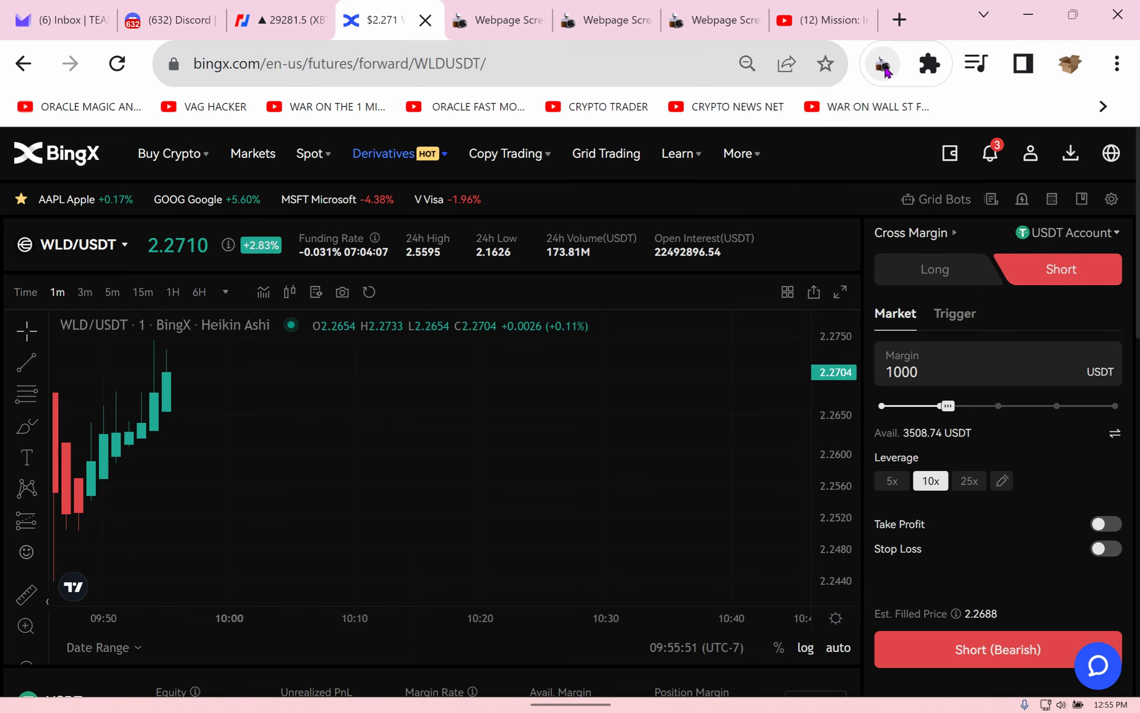
Step: Save a new screenshot of the WLD/USDT short order form and return to BingX
{"action": "left_click", "coordinate": [893, 69]}
{"action": "left_click", "coordinate": [724, 216]}
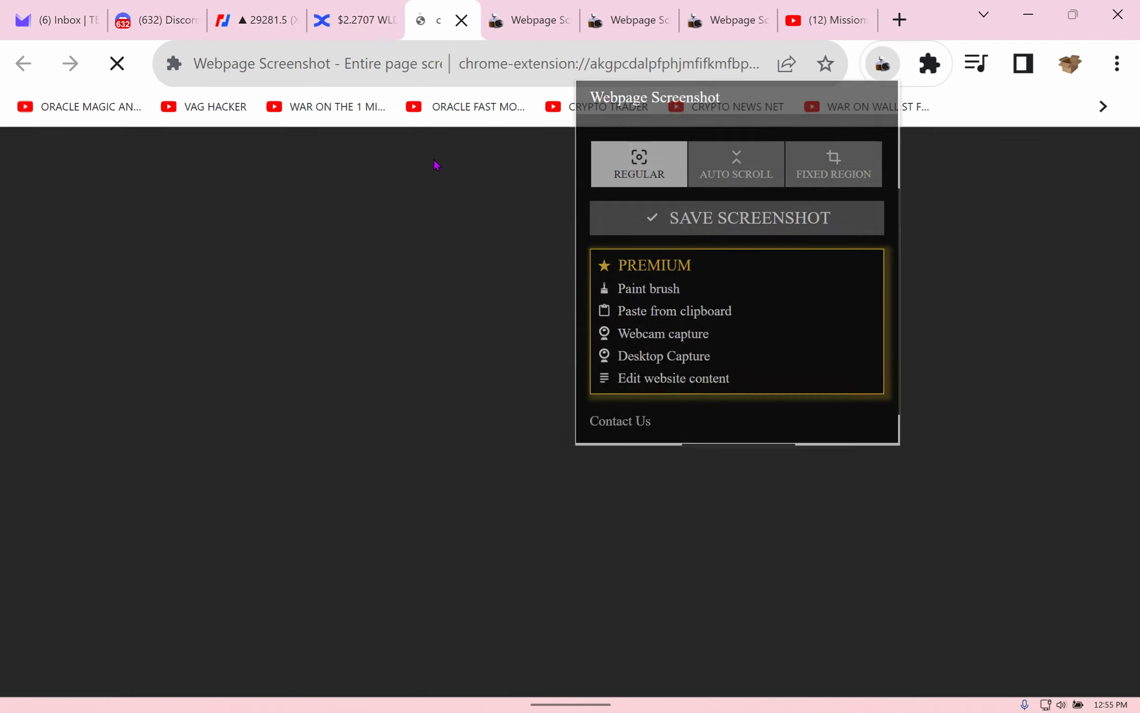
{"action": "left_click", "coordinate": [522, 20]}
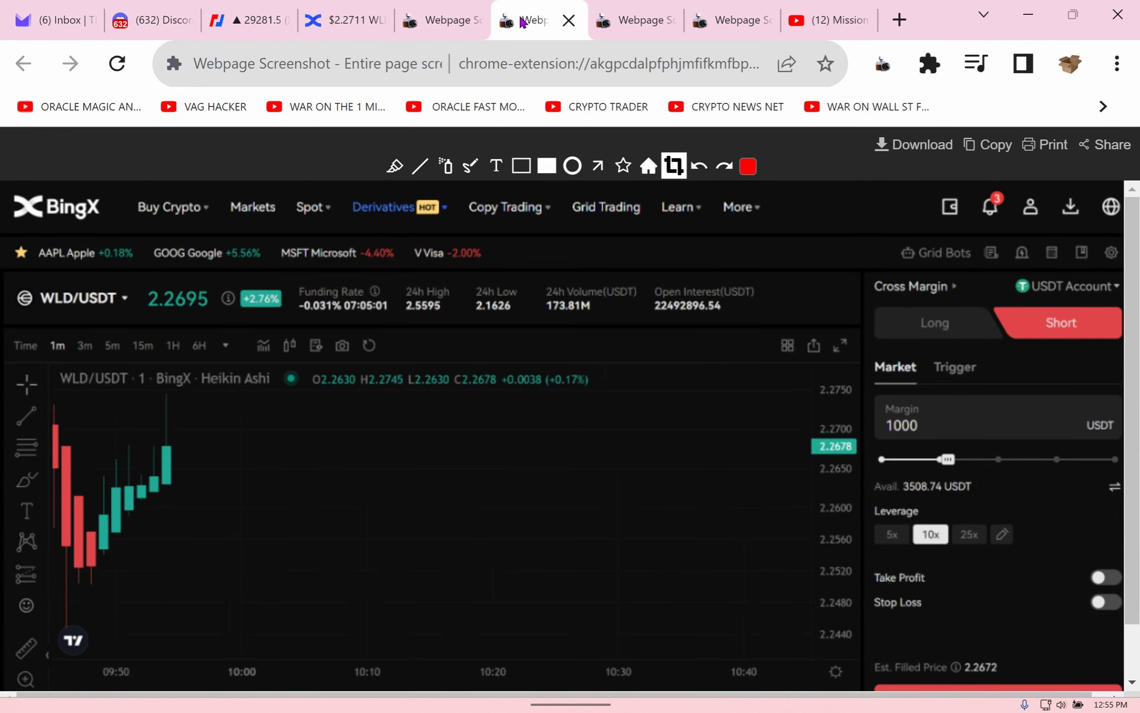
{"action": "left_click", "coordinate": [446, 21]}
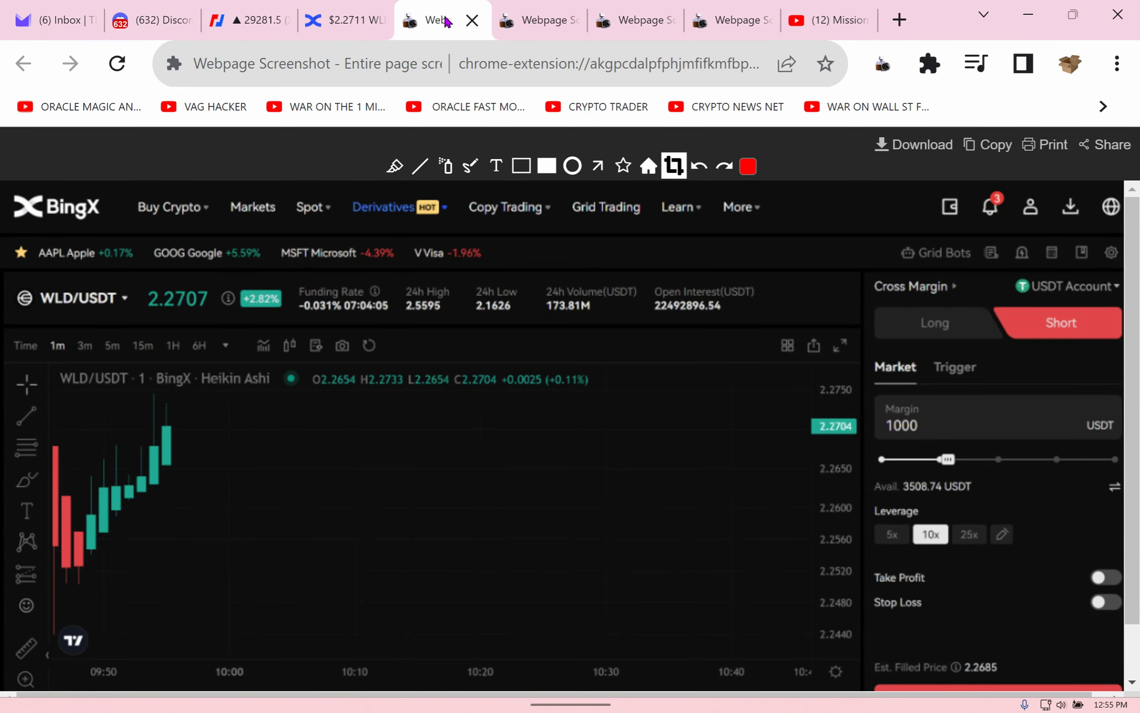
{"action": "left_click", "coordinate": [342, 20]}
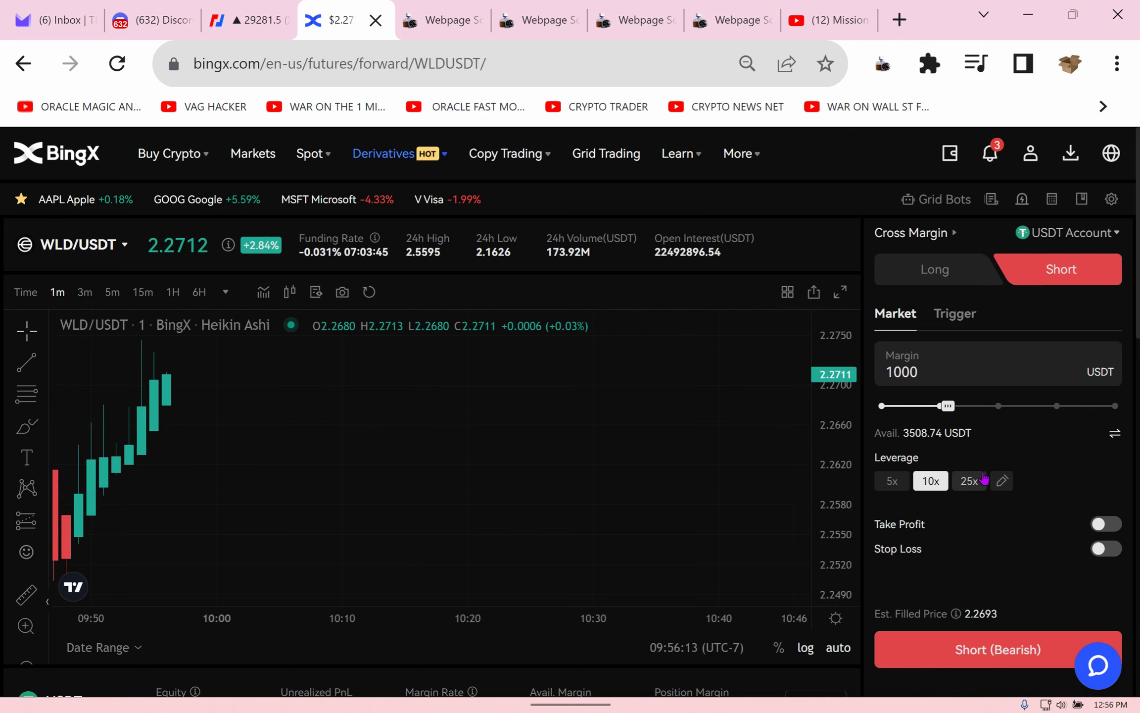
{"action": "scroll", "coordinate": [984, 478], "scroll_direction": "down", "scroll_amount": 2}
{"action": "scroll", "coordinate": [984, 480], "scroll_direction": "up", "scroll_amount": 2}
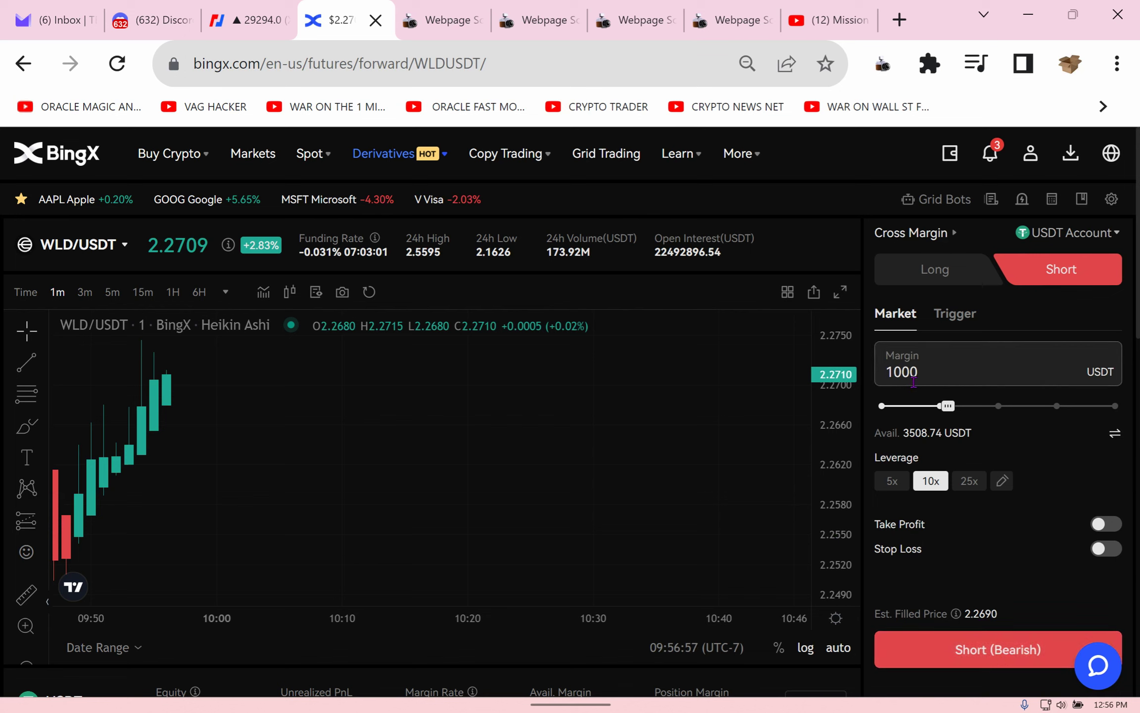
{"action": "left_click_drag", "start_coordinate": [913, 383], "coordinate": [894, 382]}
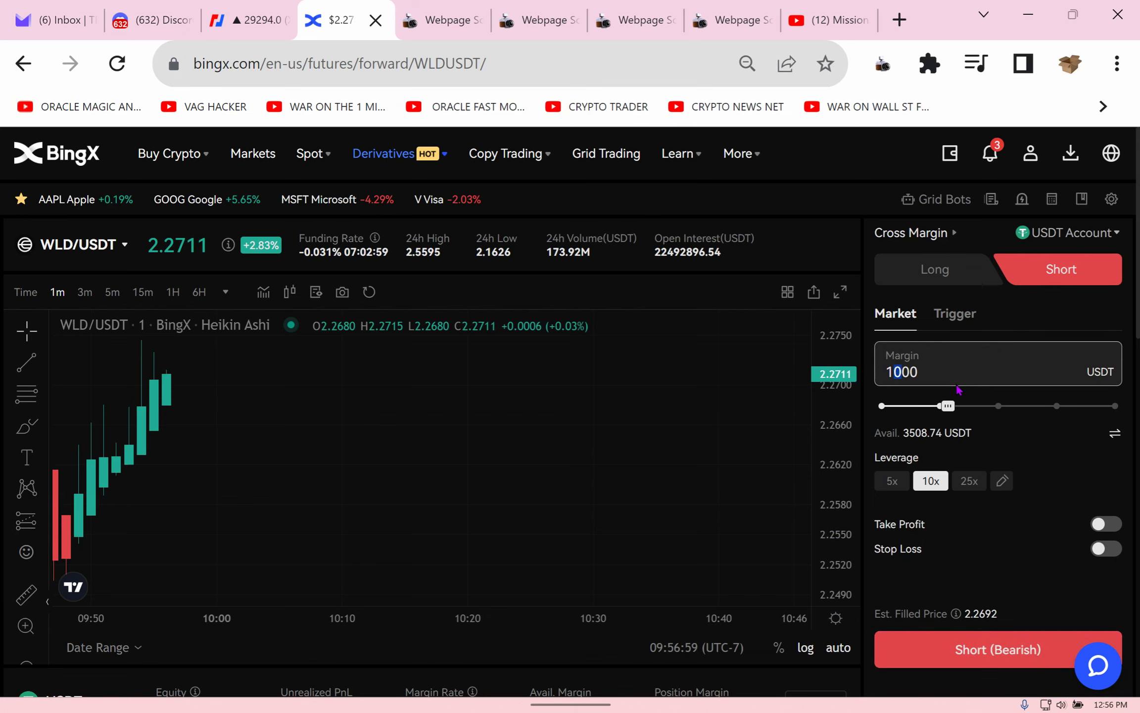
Step: Revert the margin from 1500 to 1000 USDT and place the 10x WLD/USDT short
{"action": "type", "text": "5"}
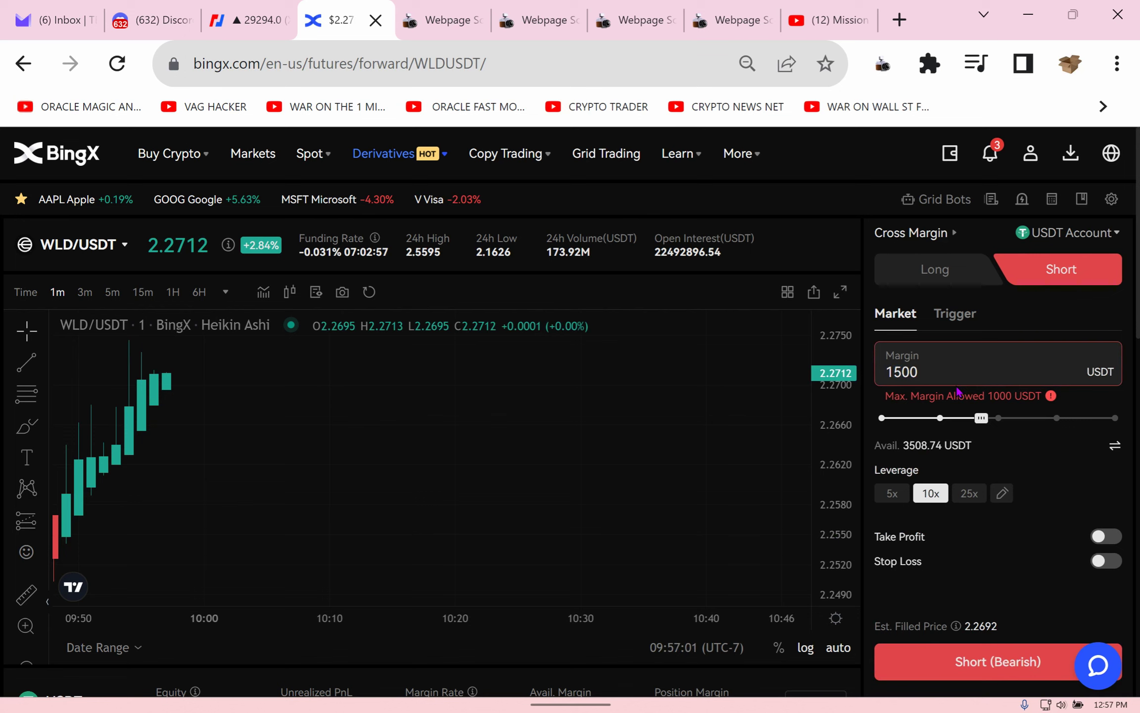
{"action": "key", "text": "shift+Left"}
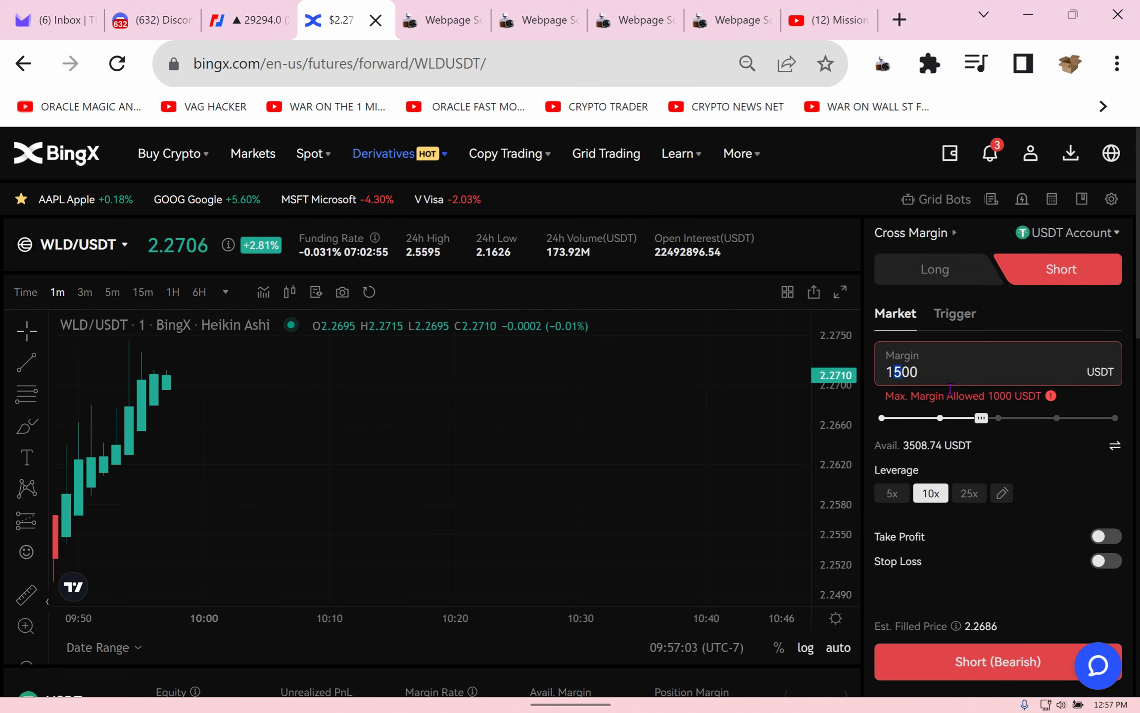
{"action": "type", "text": "0"}
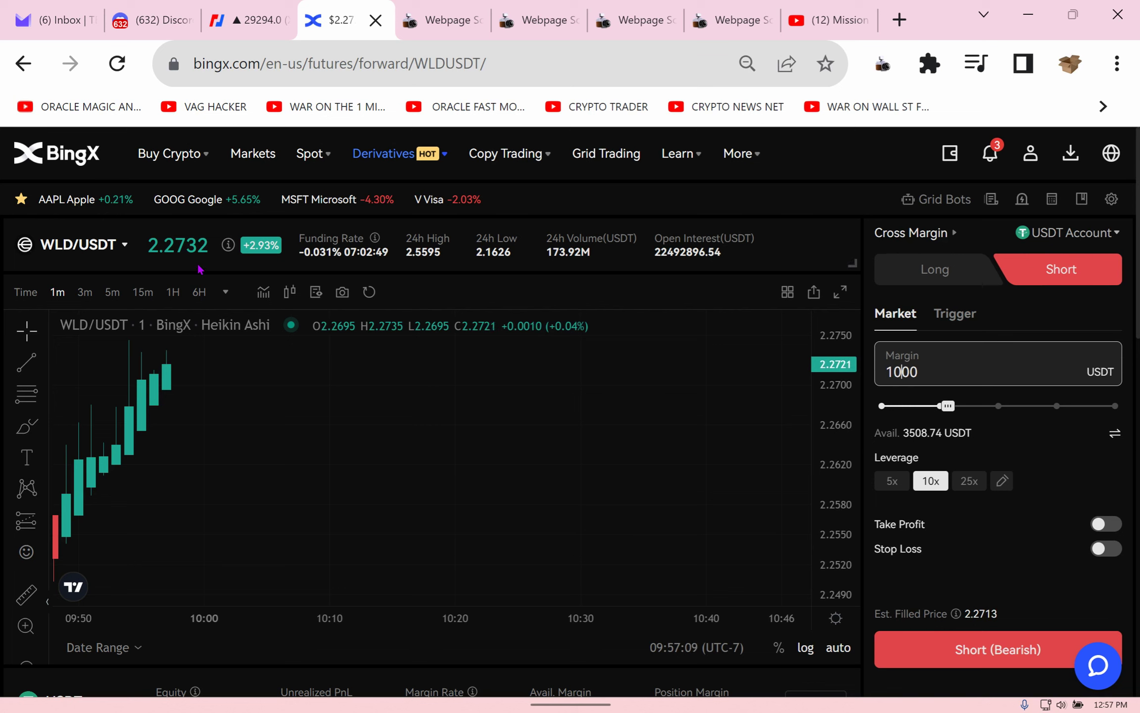
{"action": "left_click", "coordinate": [927, 654]}
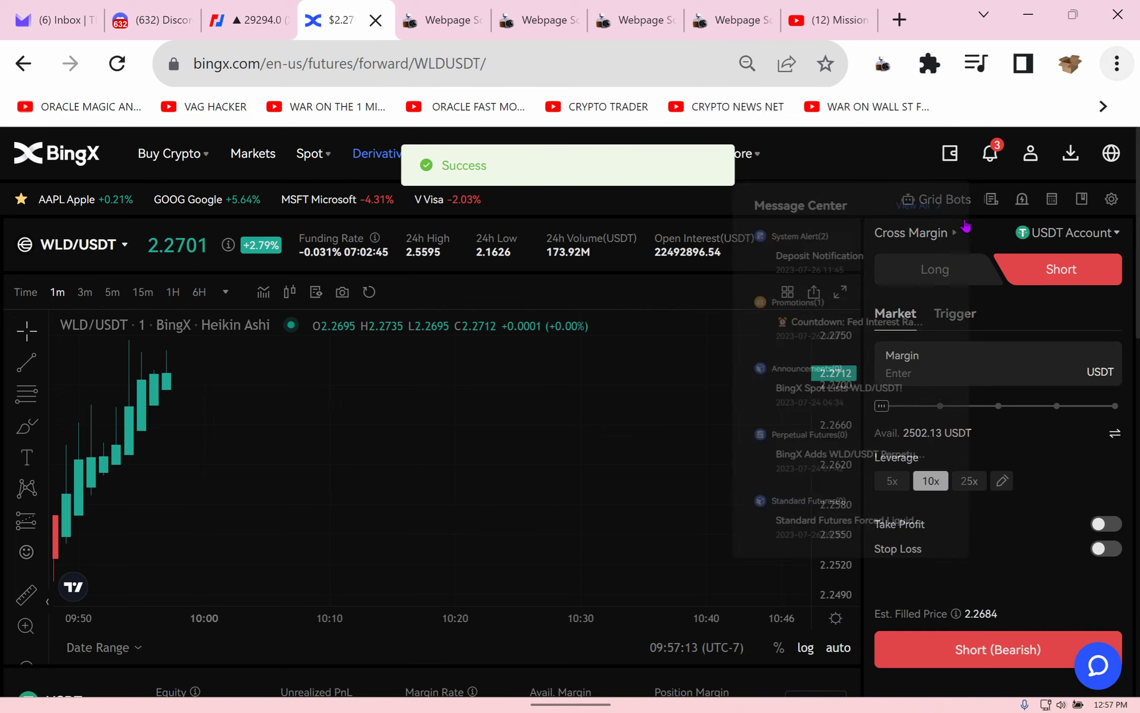
{"action": "scroll", "coordinate": [1062, 255], "scroll_direction": "down", "scroll_amount": 4}
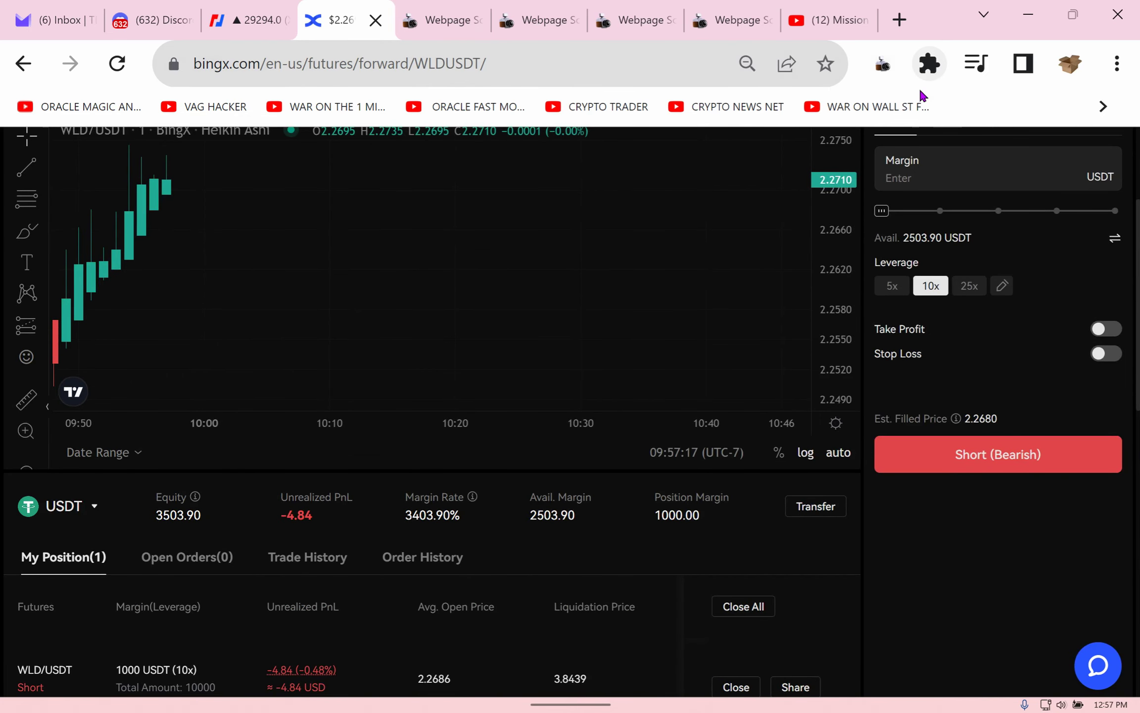
Step: Save a screenshot showing the new 1000 USDT 10x short position, then return to BingX
{"action": "left_click", "coordinate": [883, 63]}
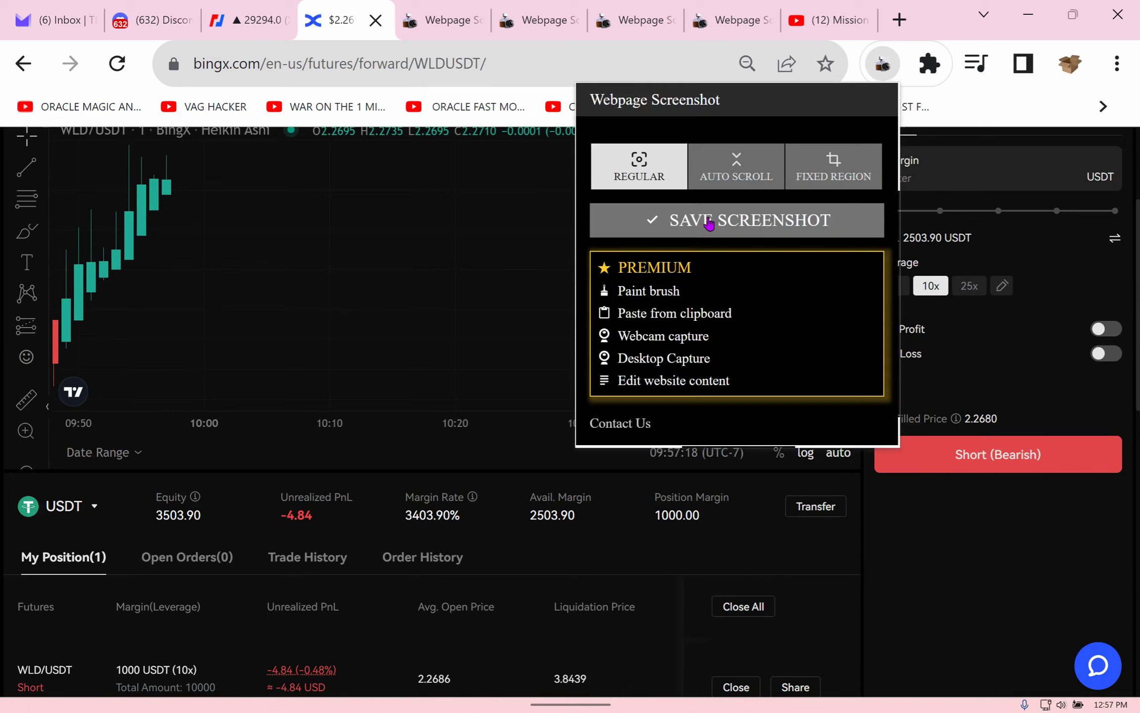
{"action": "left_click", "coordinate": [747, 221]}
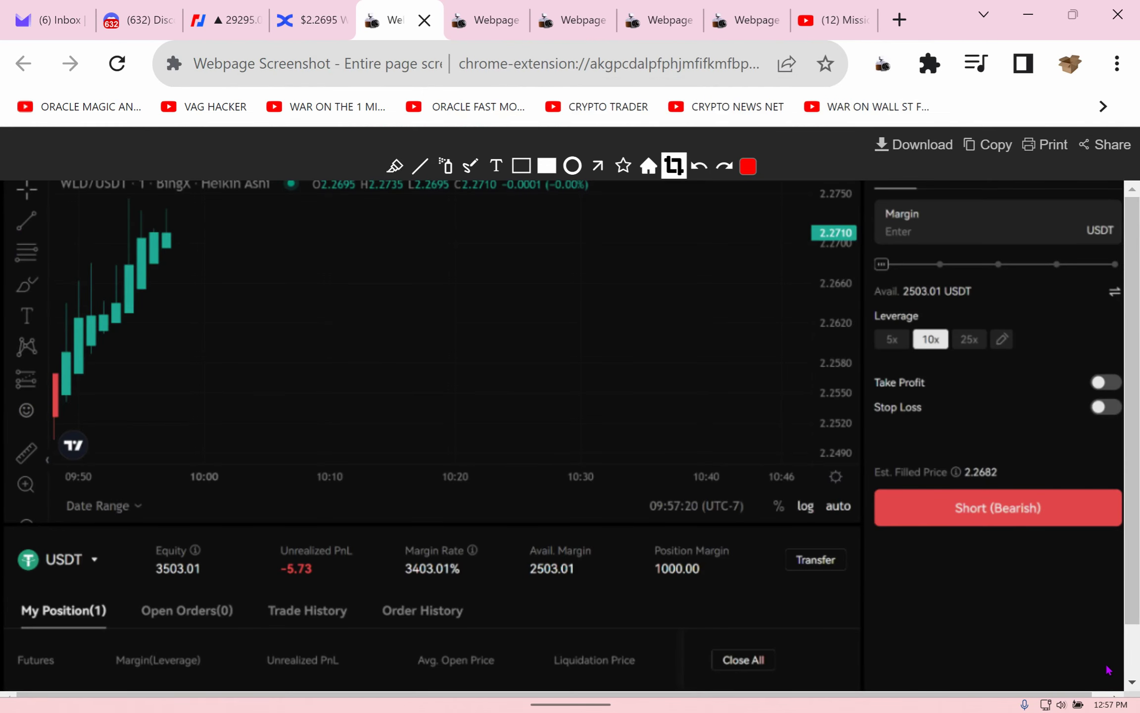
{"action": "left_click", "coordinate": [316, 23]}
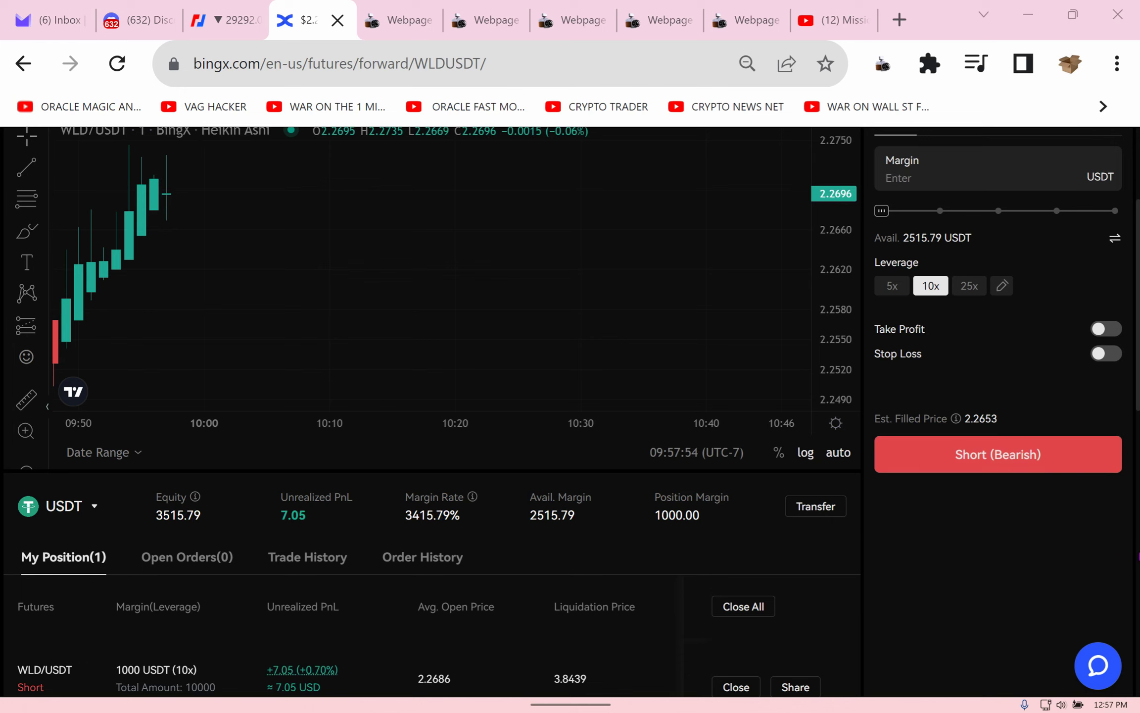
Step: Scroll the positions area to review the short's 3.96 USDT unrealized profit
{"action": "scroll", "coordinate": [569, 396], "scroll_direction": "down", "scroll_amount": 2}
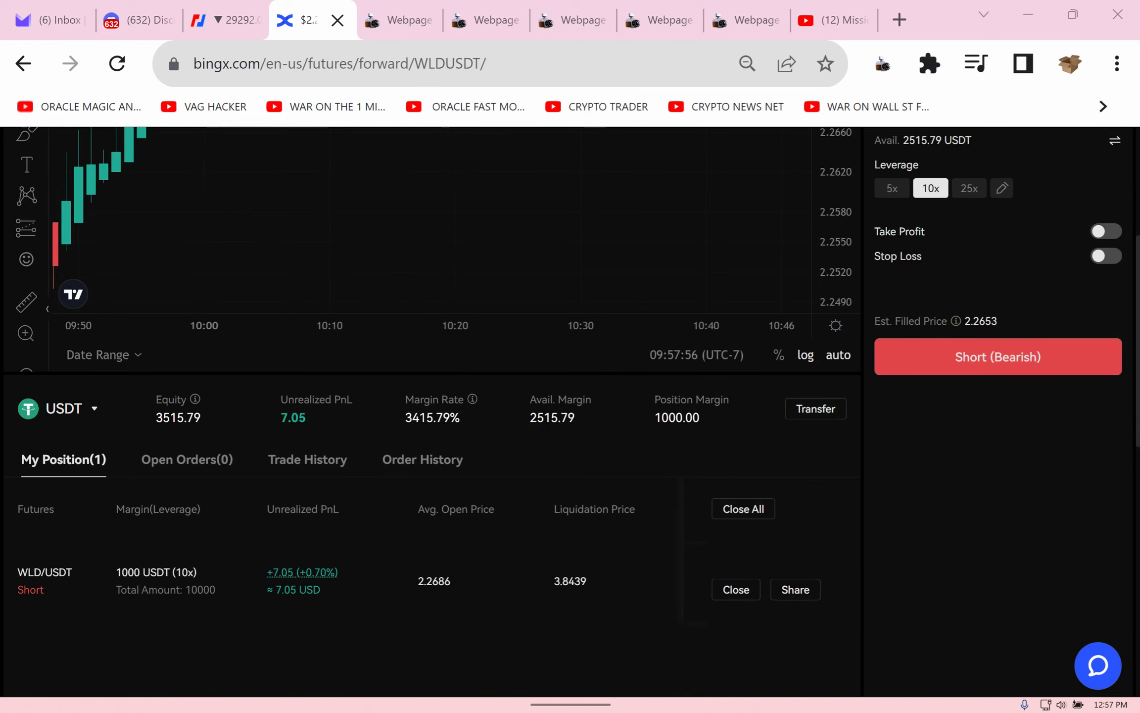
{"action": "scroll", "coordinate": [28, 453], "scroll_direction": "up", "scroll_amount": 6}
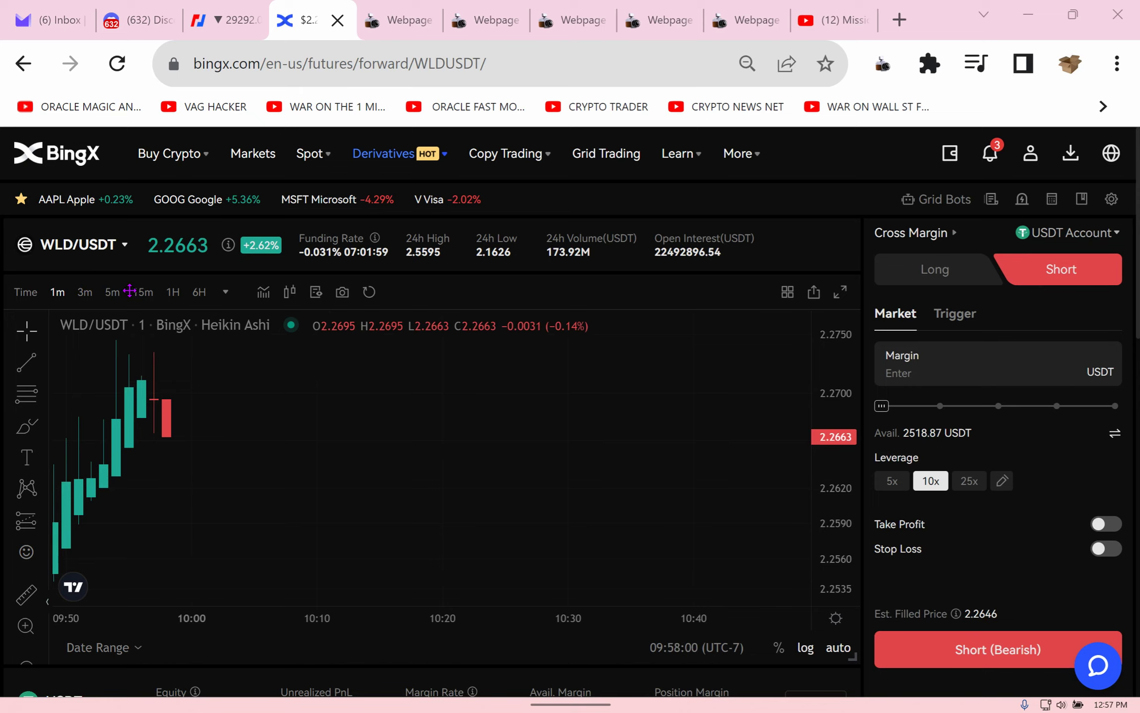
{"action": "scroll", "coordinate": [896, 494], "scroll_direction": "down", "scroll_amount": 6}
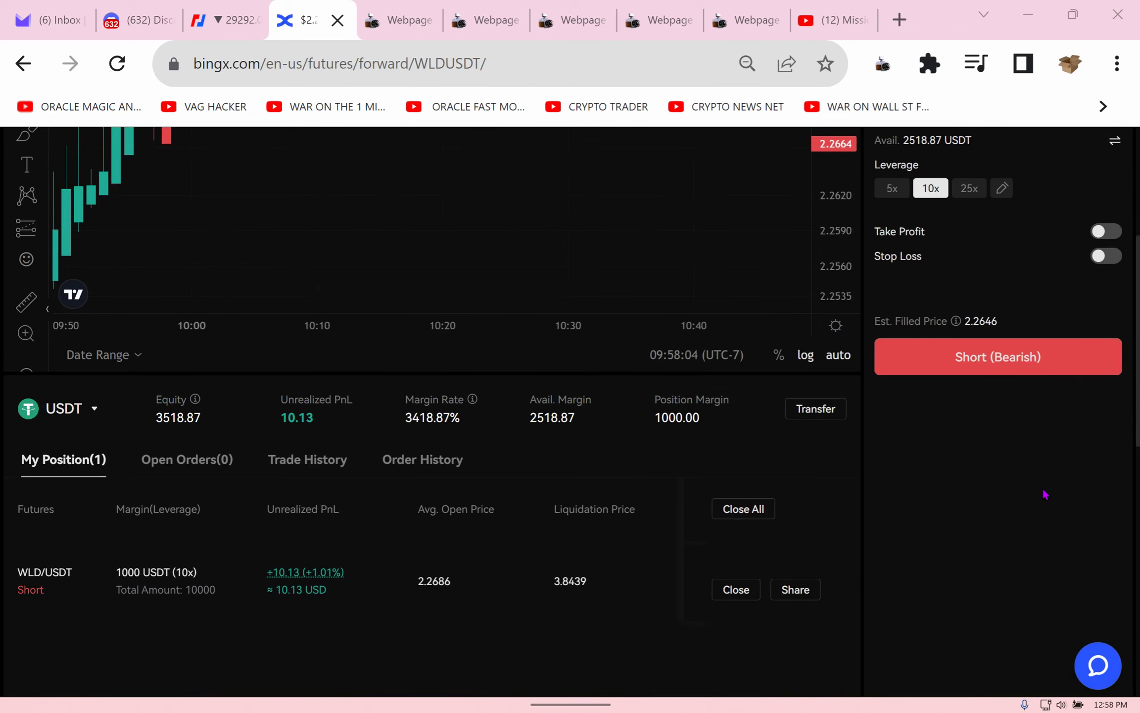
{"action": "scroll", "coordinate": [1044, 494], "scroll_direction": "up", "scroll_amount": 6}
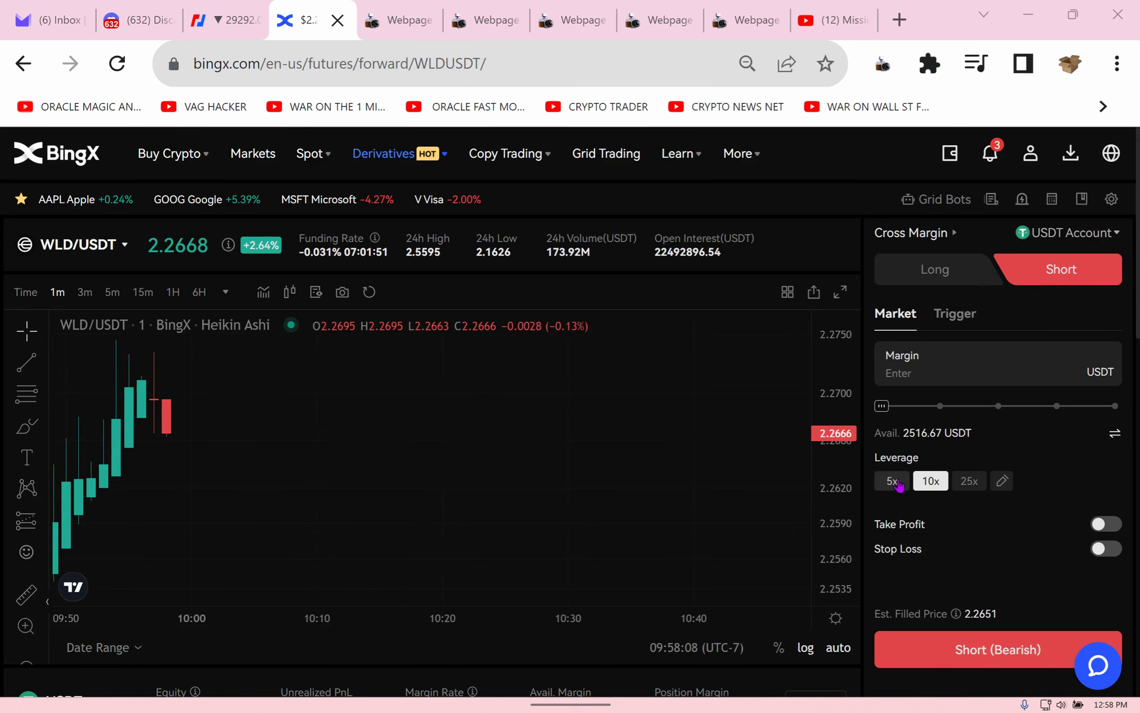
{"action": "scroll", "coordinate": [899, 485], "scroll_direction": "down", "scroll_amount": 4}
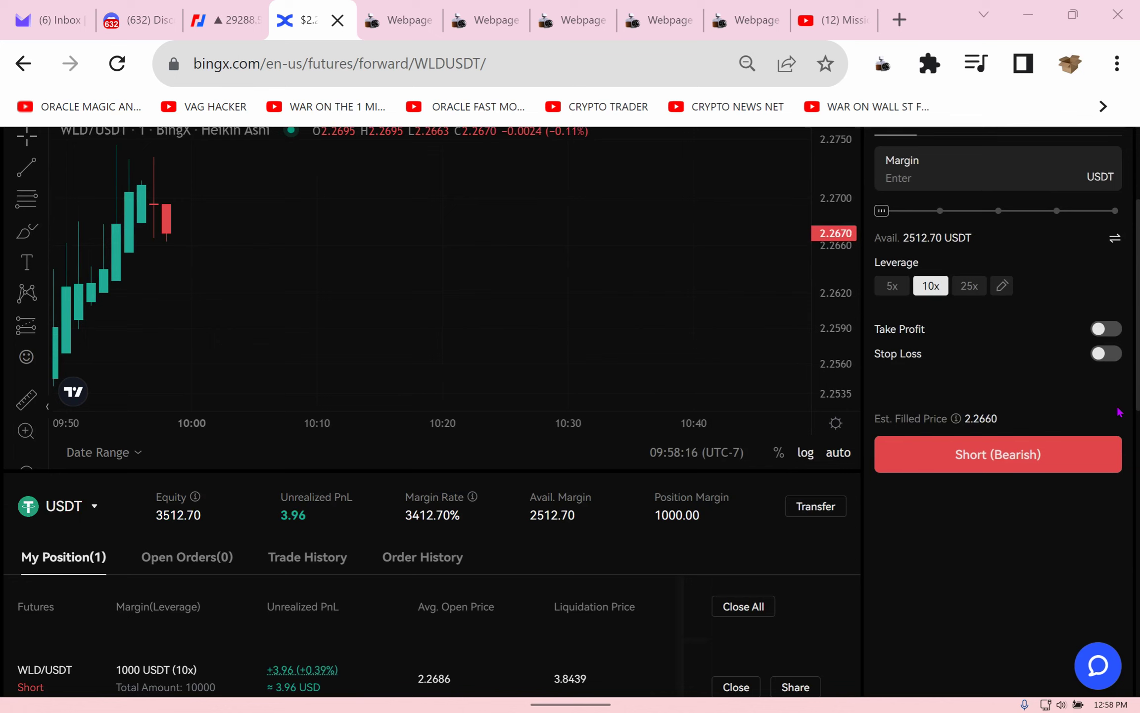
Step: Enter 1500 as margin, then delete its leading 1 so the Margin field reads 500 USDT
{"action": "left_click", "coordinate": [973, 182]}
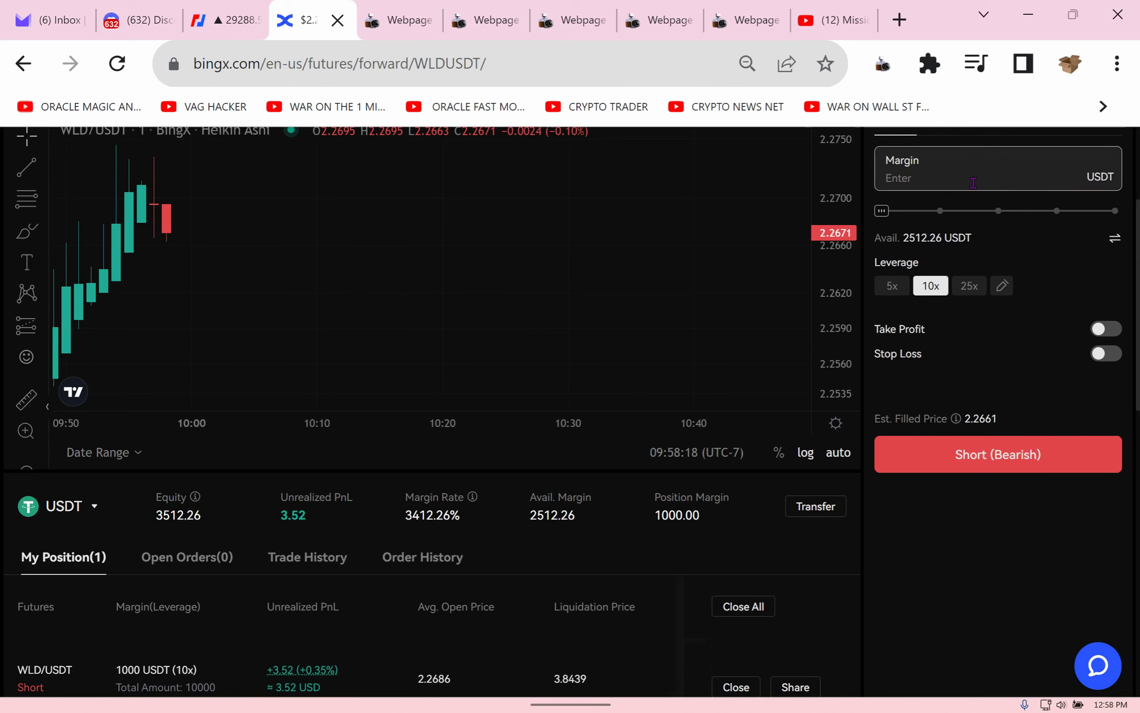
{"action": "type", "text": "1500"}
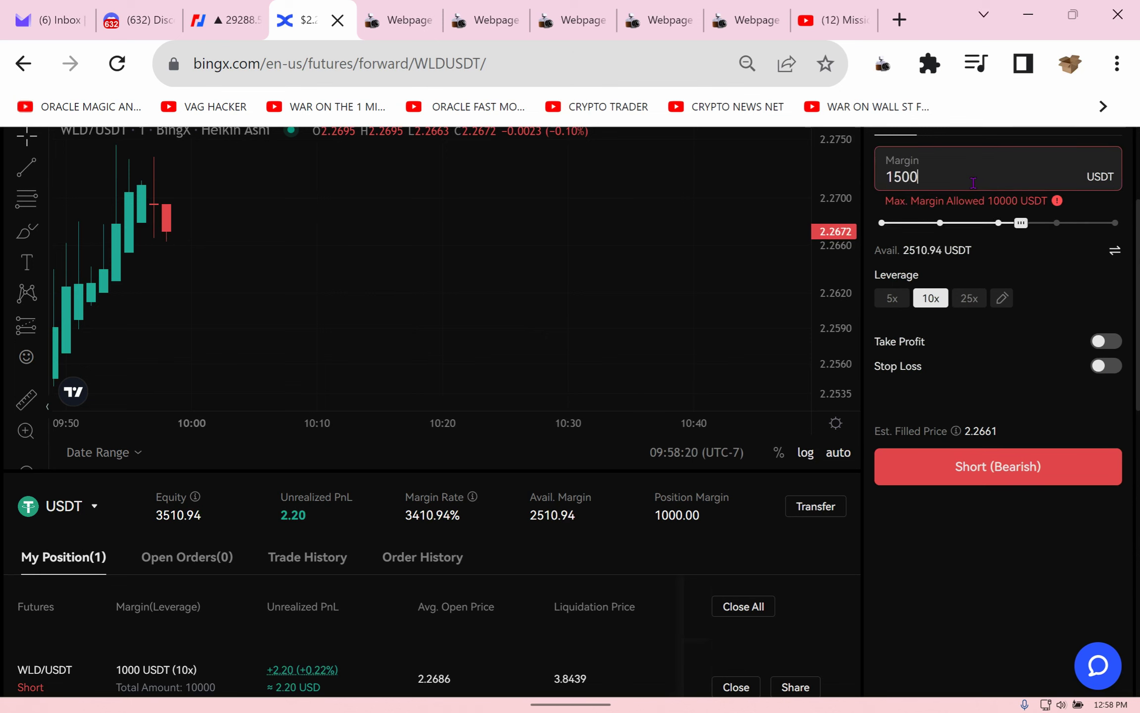
{"action": "left_click_drag", "start_coordinate": [973, 182], "coordinate": [773, 182]}
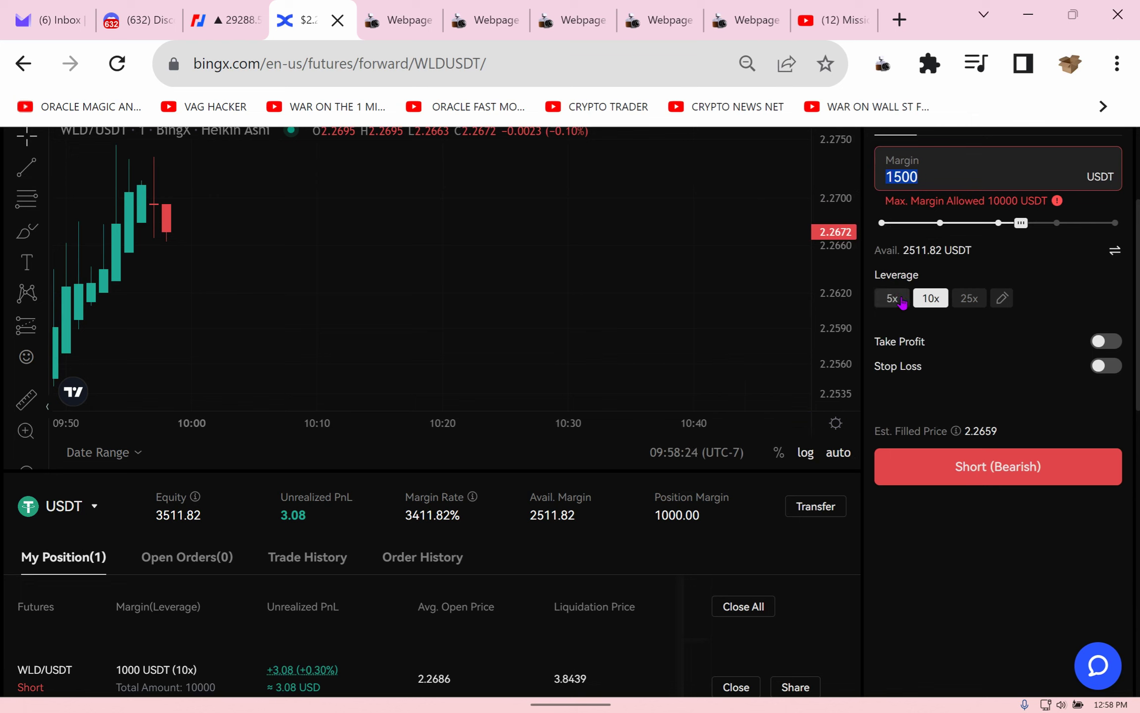
{"action": "left_click_drag", "start_coordinate": [903, 302], "coordinate": [915, 179]}
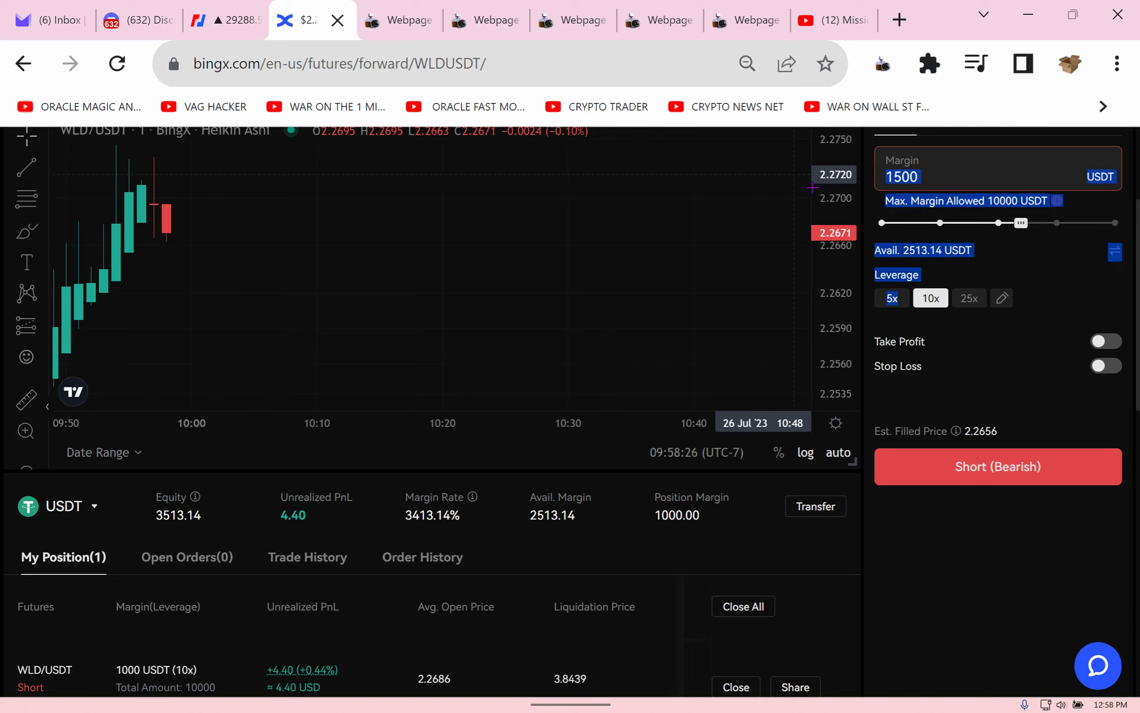
{"action": "left_click", "coordinate": [902, 177]}
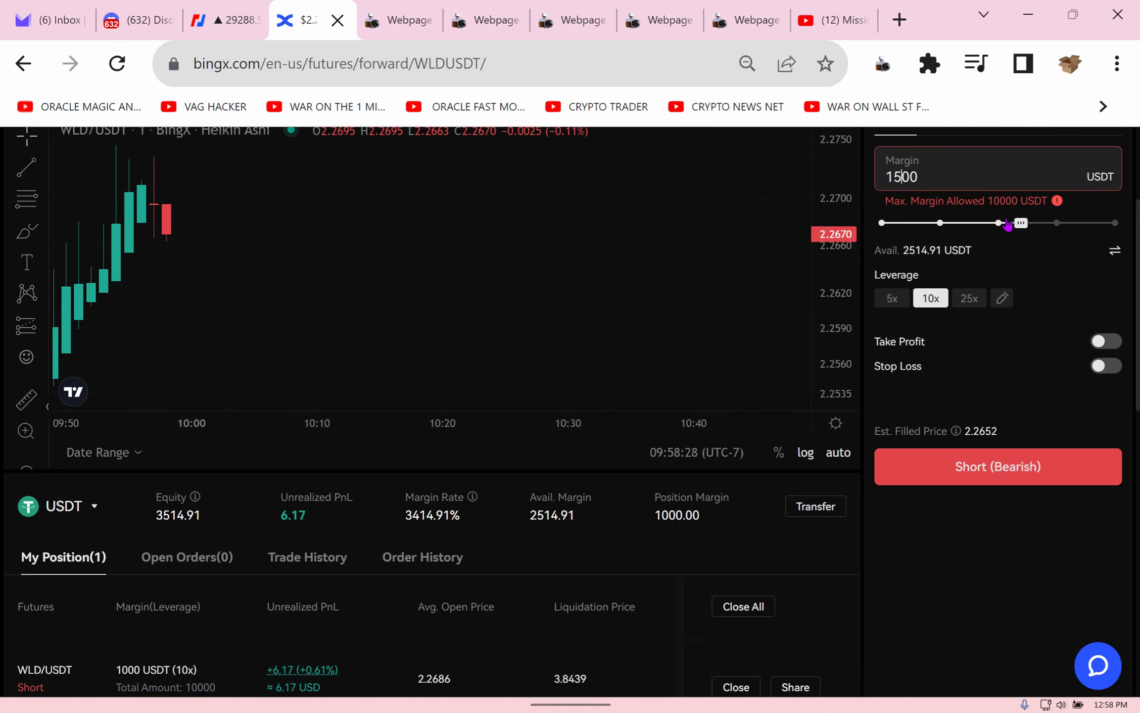
{"action": "key", "text": "Left"}
{"action": "key", "text": "shift+Left"}
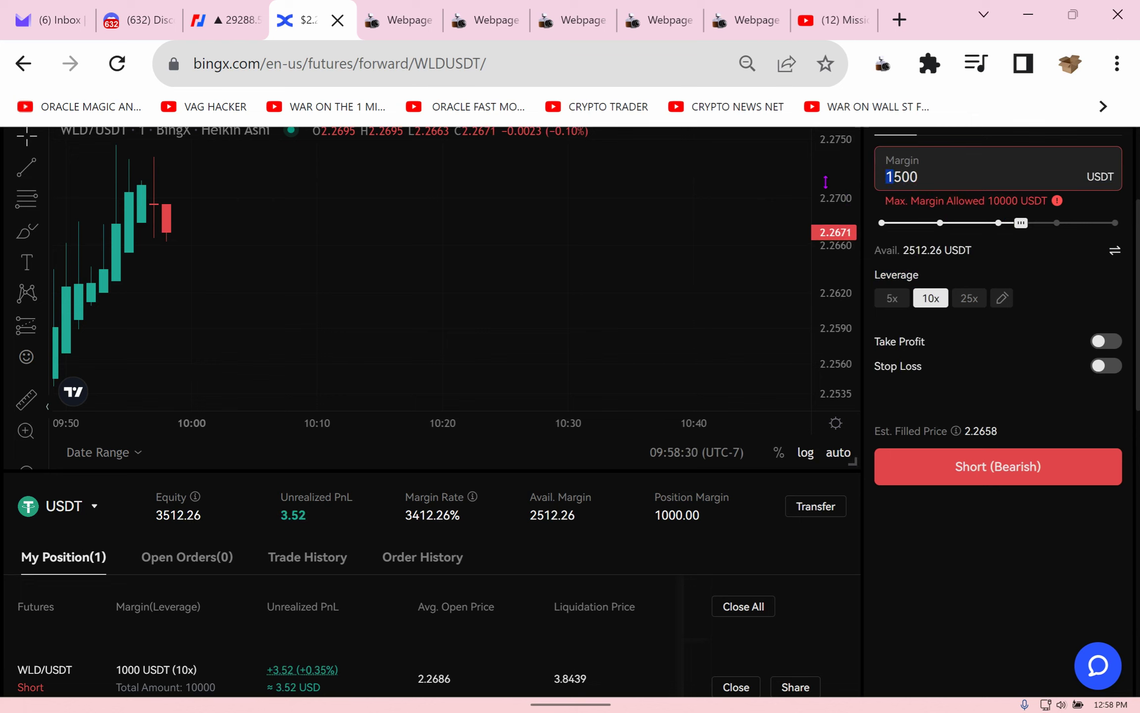
{"action": "key", "text": "BackSpace"}
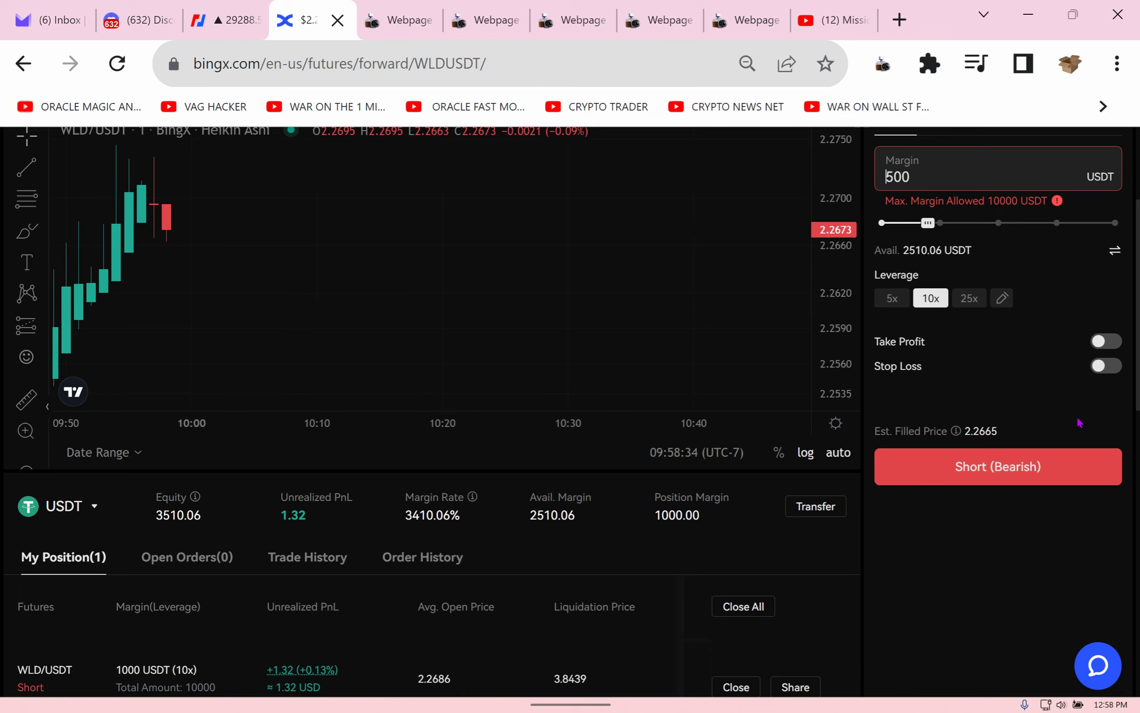
{"action": "scroll", "coordinate": [1080, 422], "scroll_direction": "down", "scroll_amount": 2}
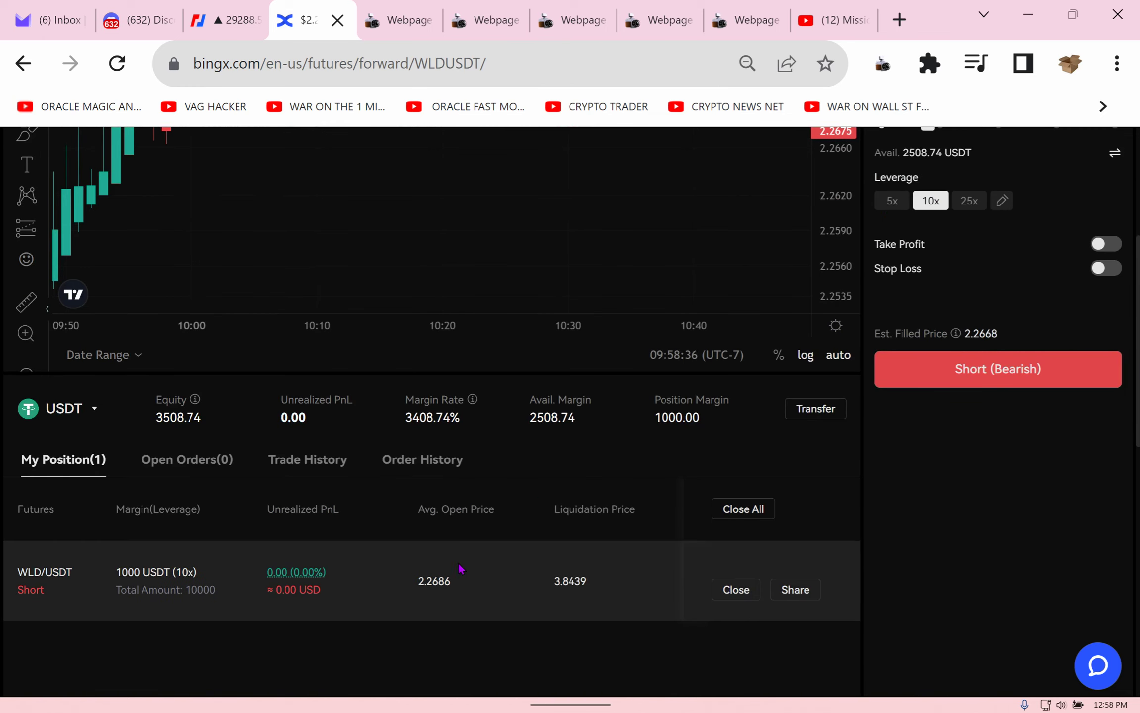
{"action": "scroll", "coordinate": [1078, 462], "scroll_direction": "up", "scroll_amount": 4}
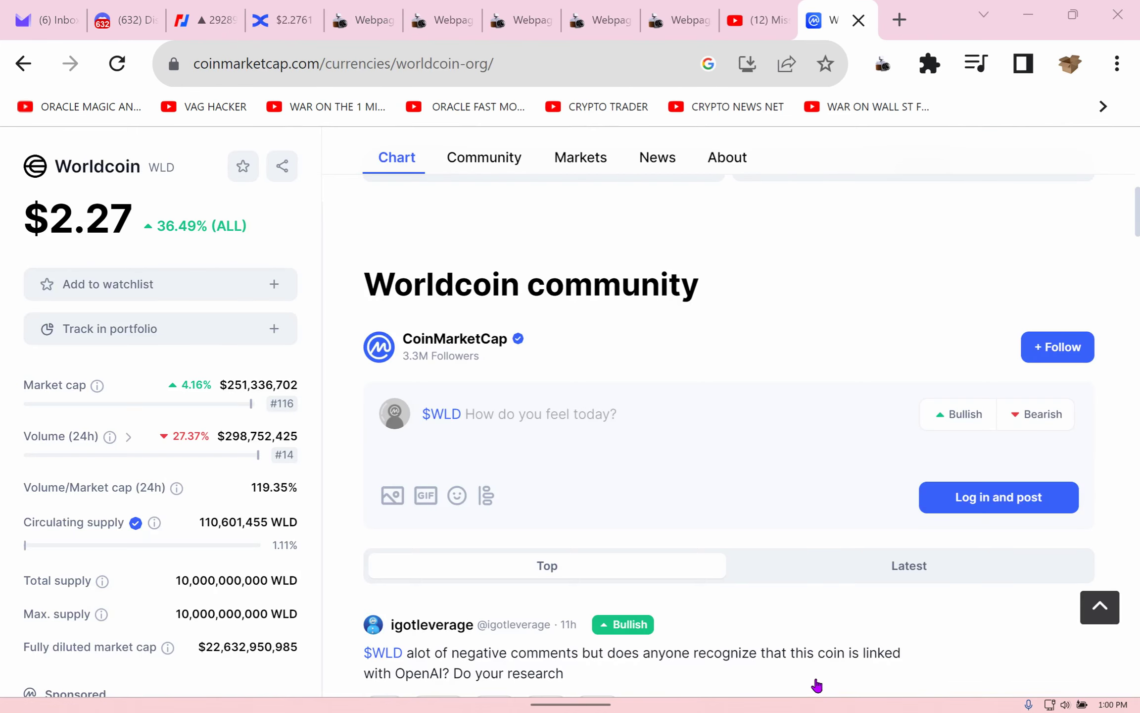
Step: Compare the Worldcoin chart across 1D, 7D, 1M, 1Y and ALL ranges, ending on 1D
{"action": "scroll", "coordinate": [810, 423], "scroll_direction": "up", "scroll_amount": 10}
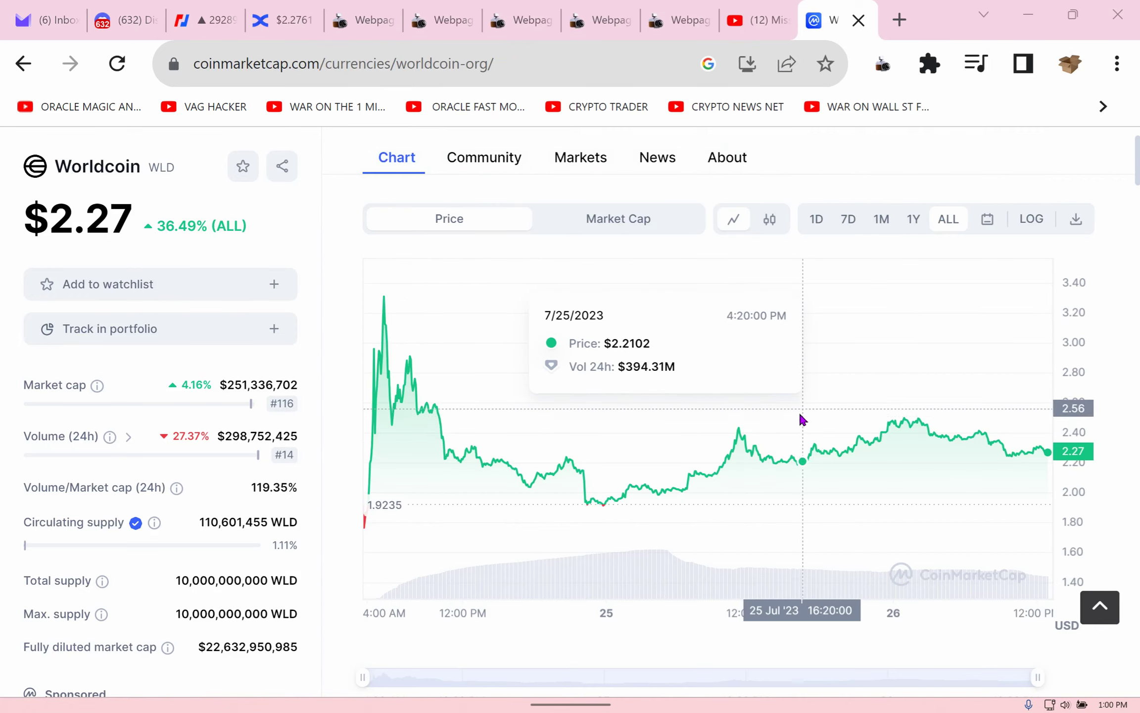
{"action": "scroll", "coordinate": [745, 254], "scroll_direction": "up", "scroll_amount": 2}
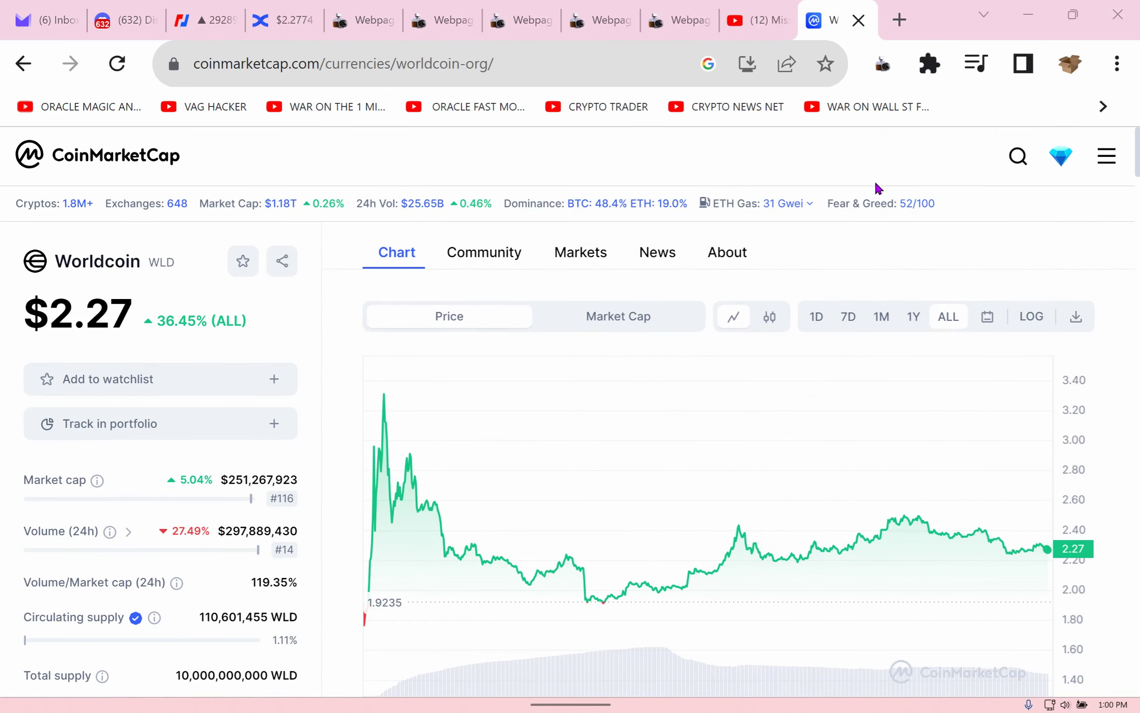
{"action": "left_click", "coordinate": [825, 320]}
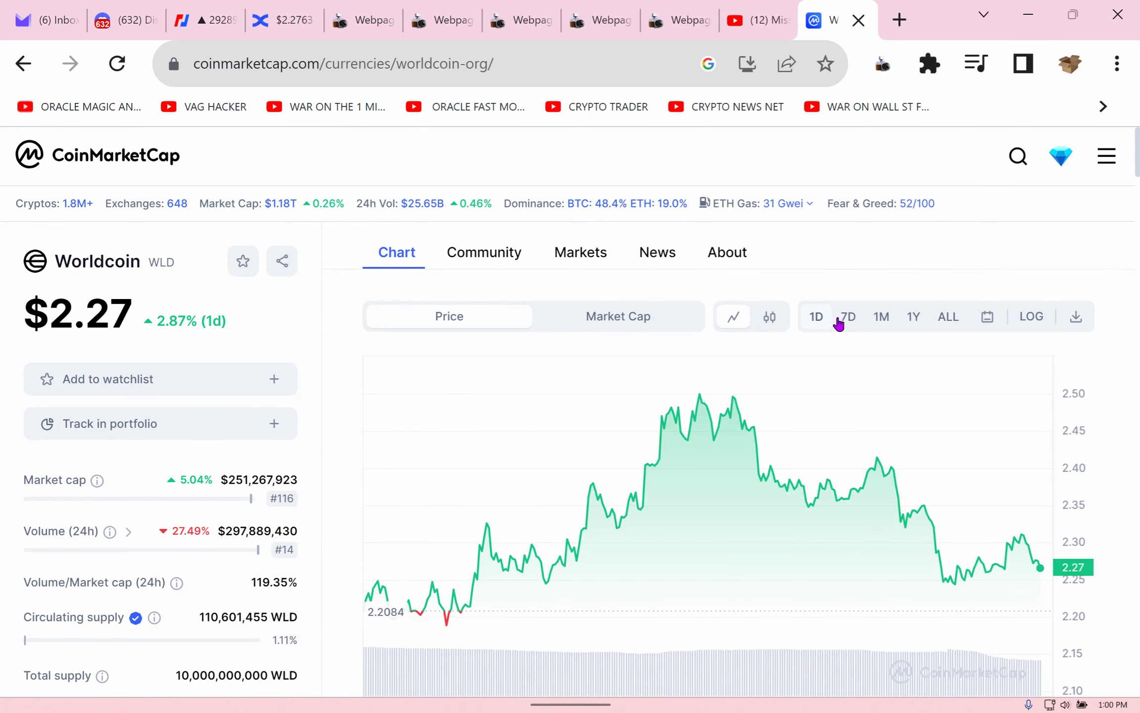
{"action": "left_click", "coordinate": [850, 325]}
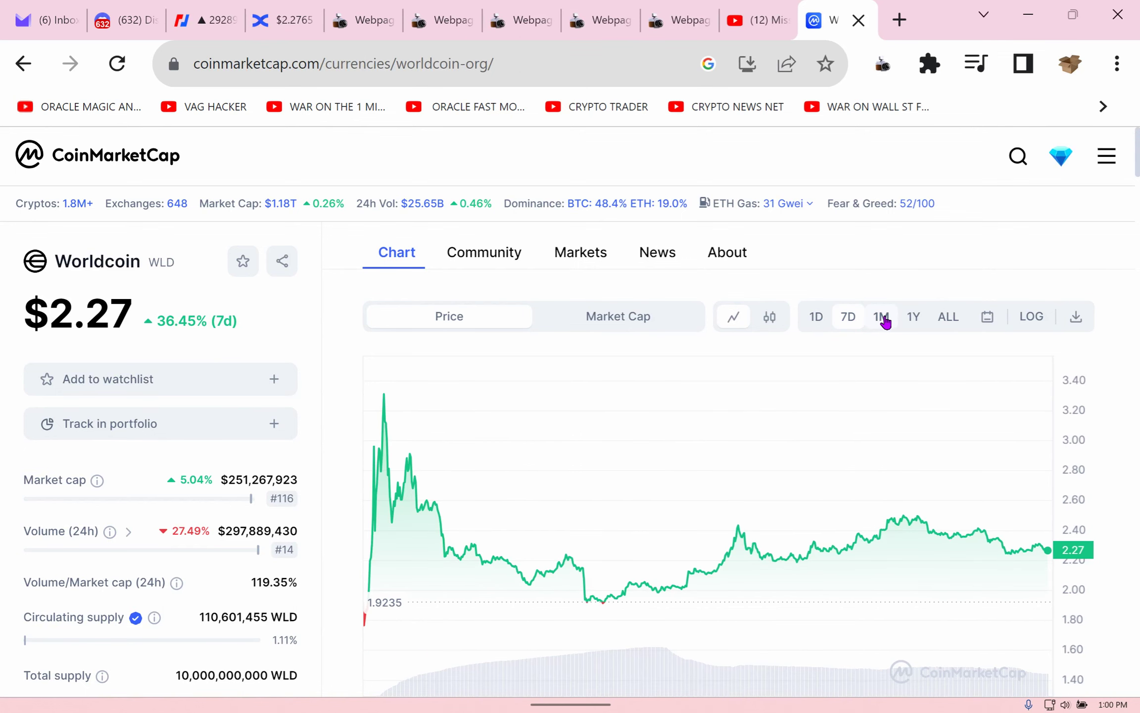
{"action": "left_click", "coordinate": [885, 322]}
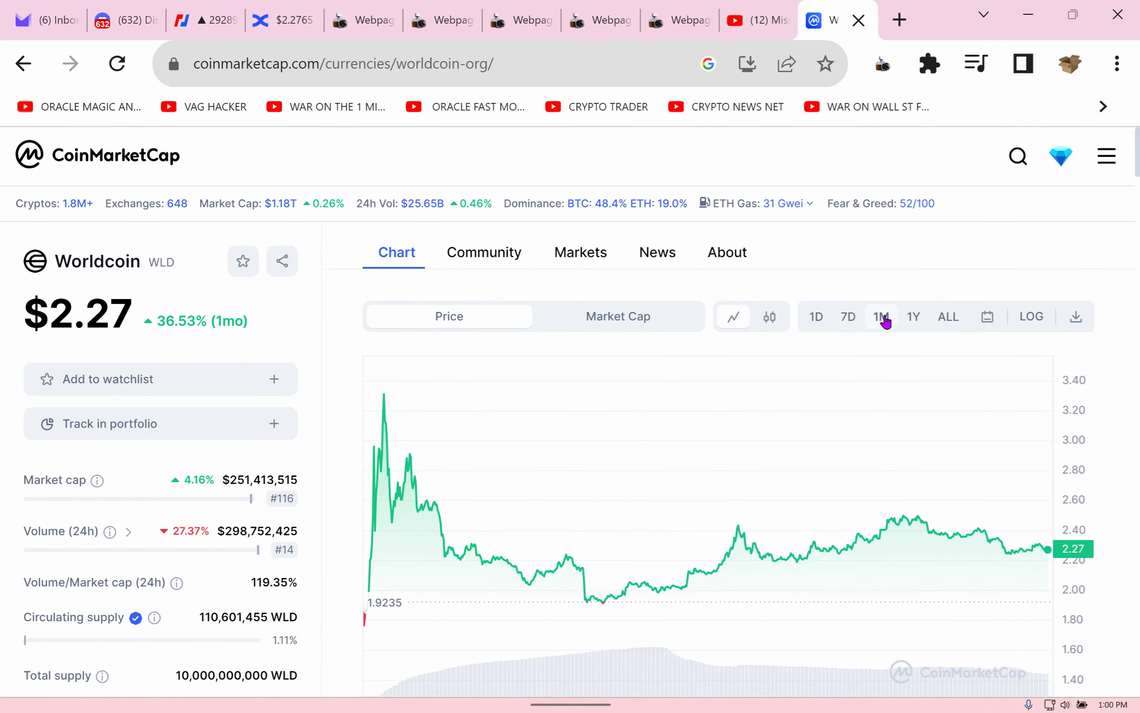
{"action": "left_click", "coordinate": [913, 320]}
{"action": "left_click", "coordinate": [941, 323]}
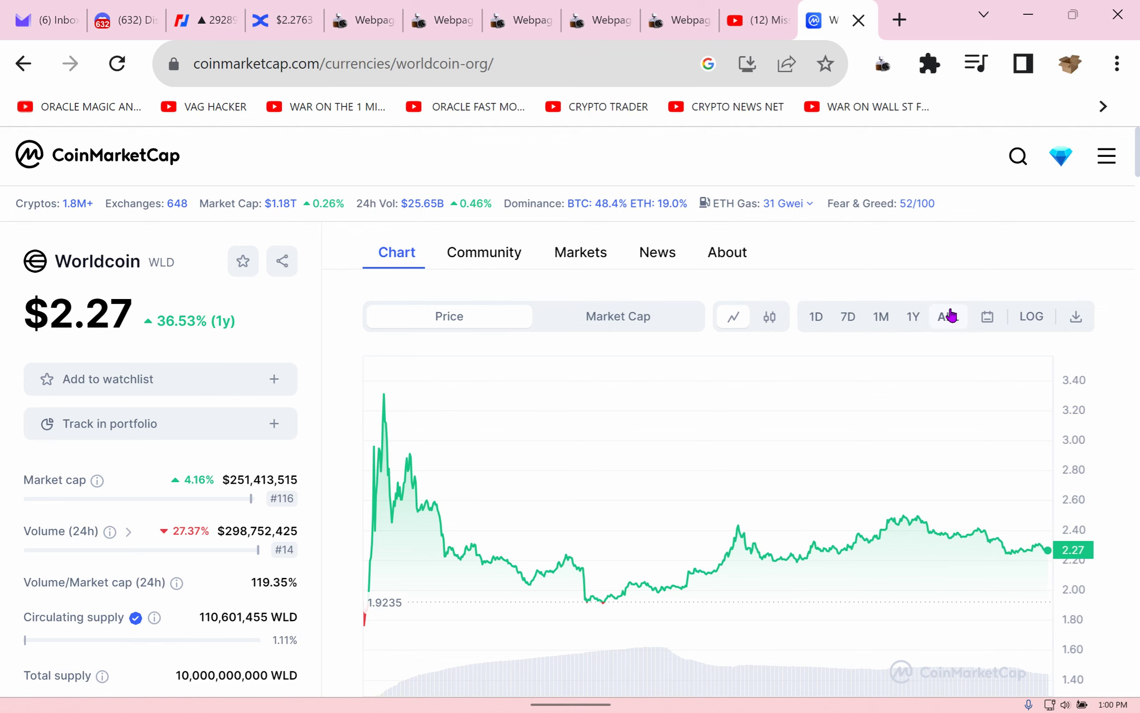
{"action": "left_click", "coordinate": [830, 326]}
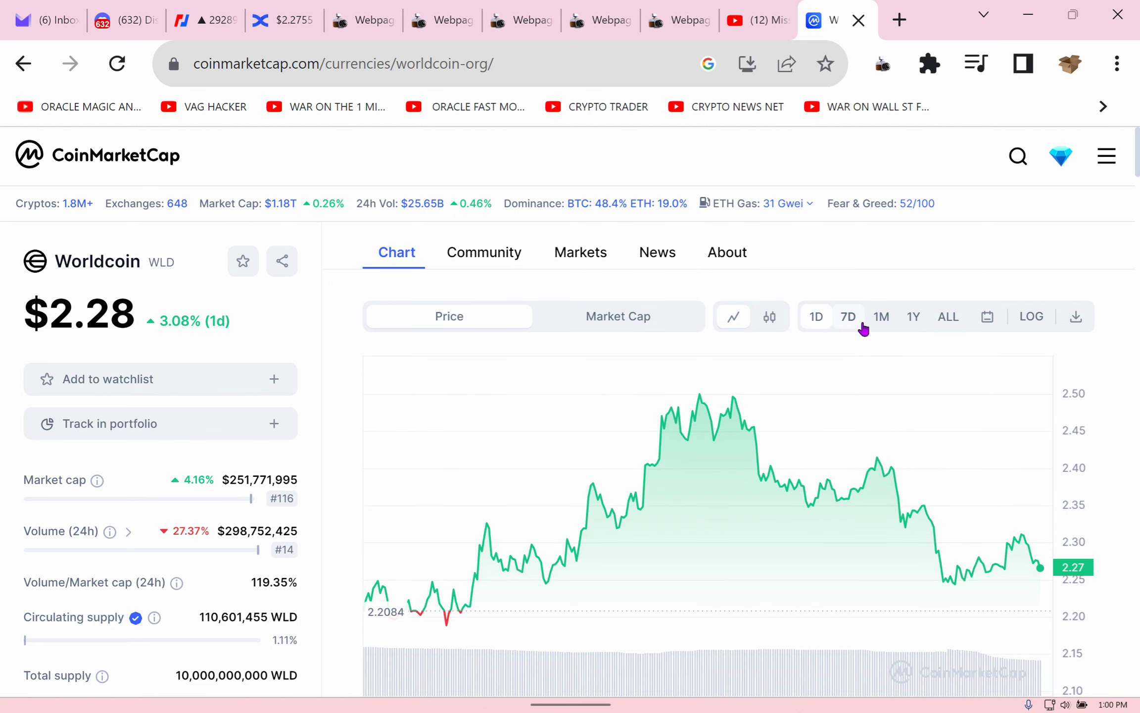
{"action": "left_click", "coordinate": [849, 323]}
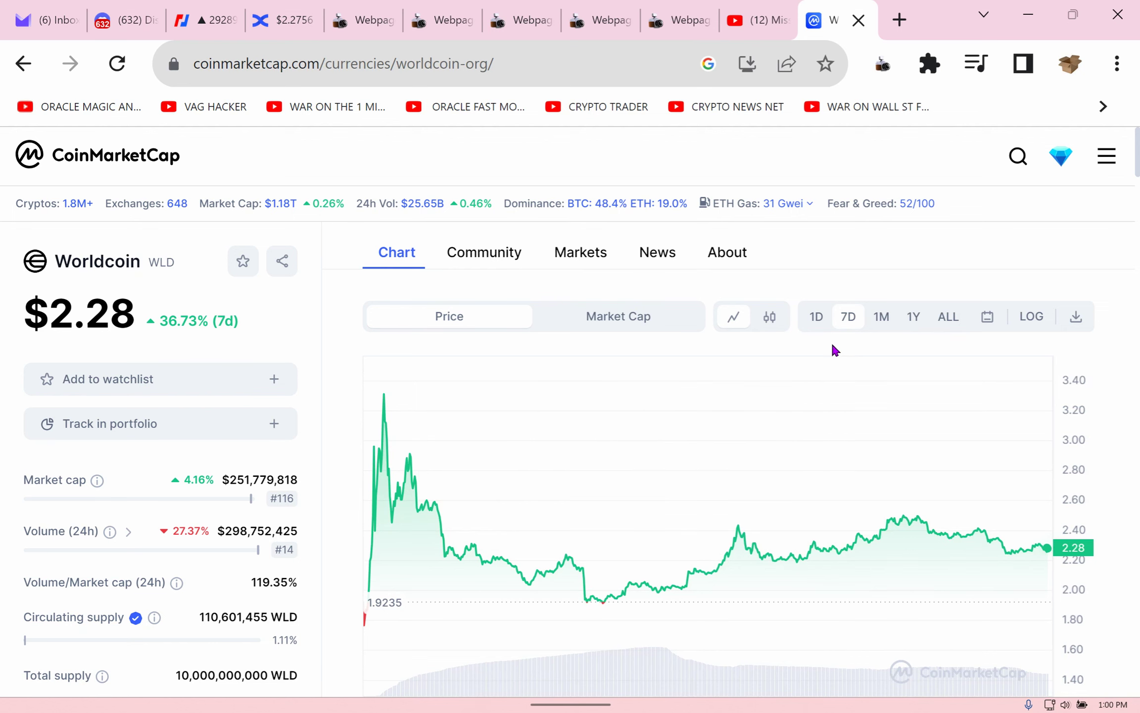
{"action": "left_click", "coordinate": [825, 319]}
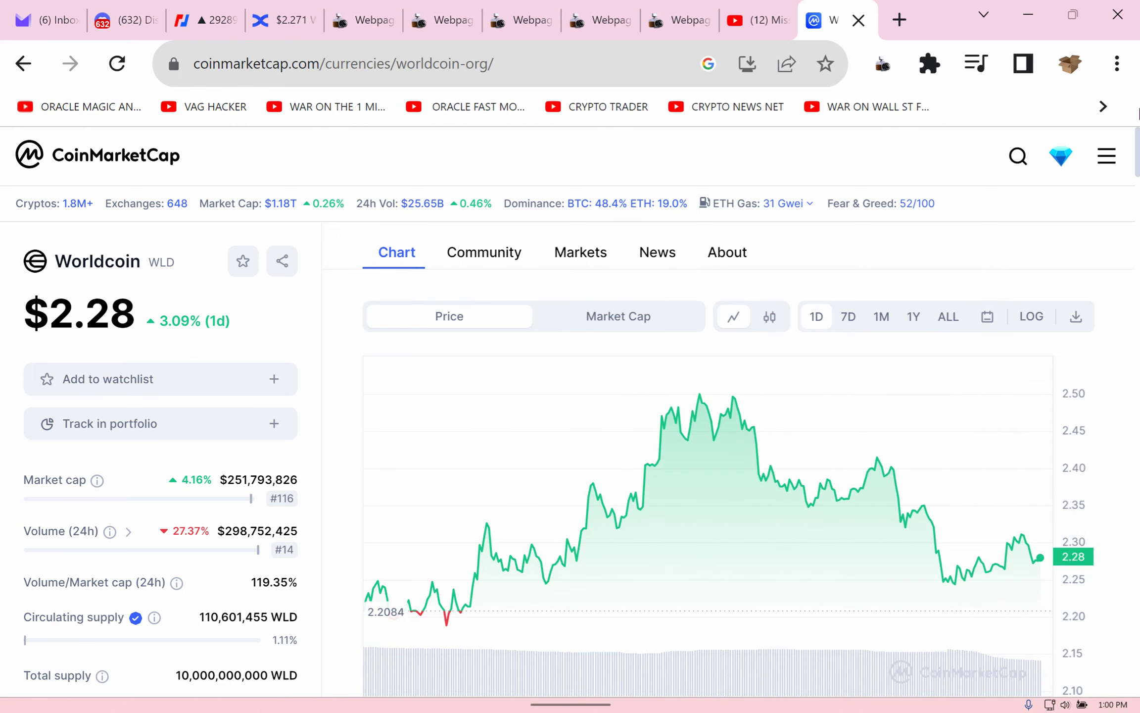
{"action": "scroll", "coordinate": [1100, 313], "scroll_direction": "down", "scroll_amount": 15}
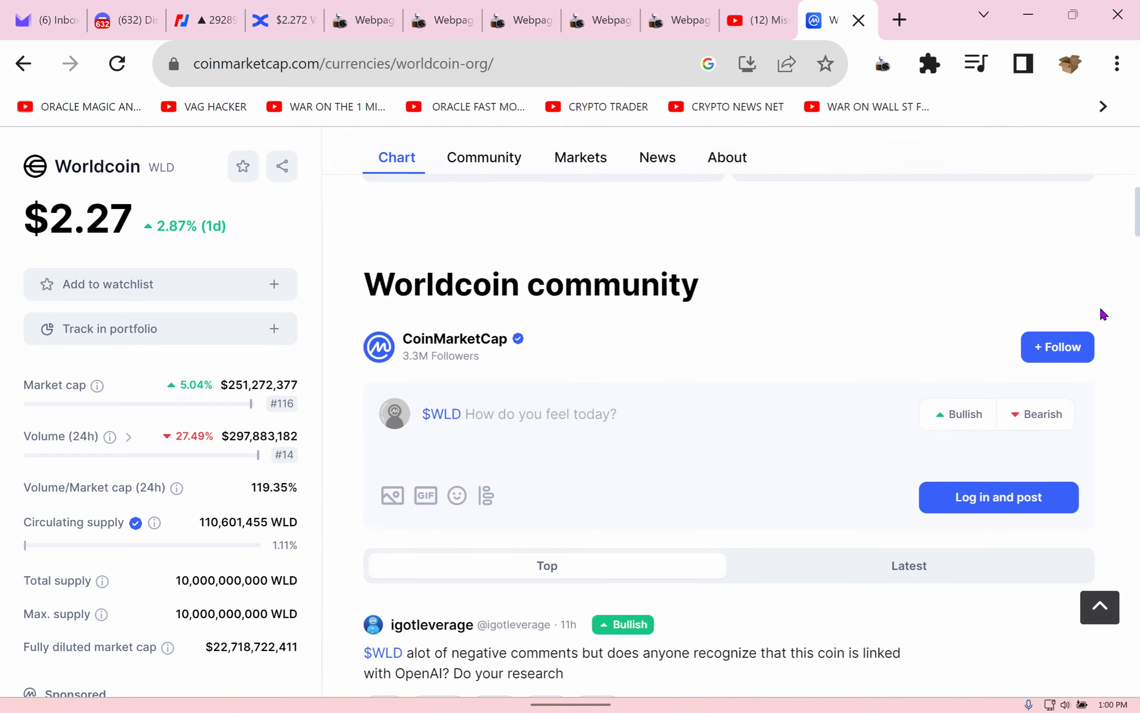
Step: Scroll to Worldcoin's community section and open more $WLD posts in a new tab
{"action": "scroll", "coordinate": [1004, 389], "scroll_direction": "up", "scroll_amount": 8}
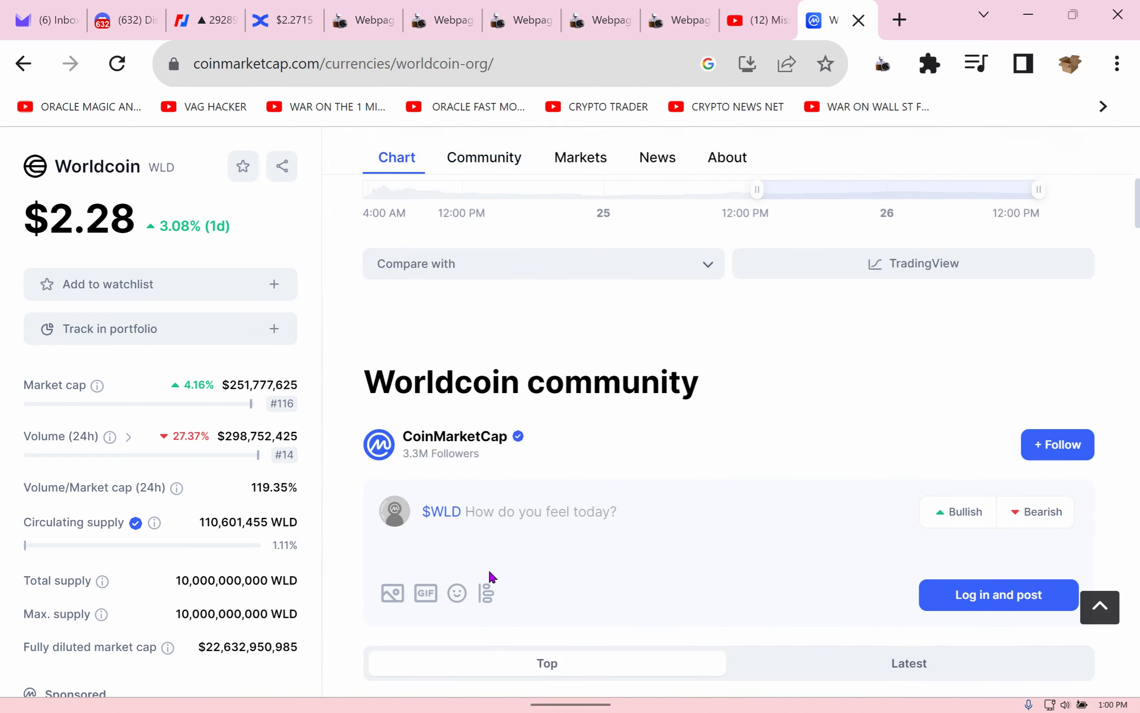
{"action": "scroll", "coordinate": [863, 573], "scroll_direction": "down", "scroll_amount": 2}
{"action": "scroll", "coordinate": [859, 519], "scroll_direction": "up", "scroll_amount": 9}
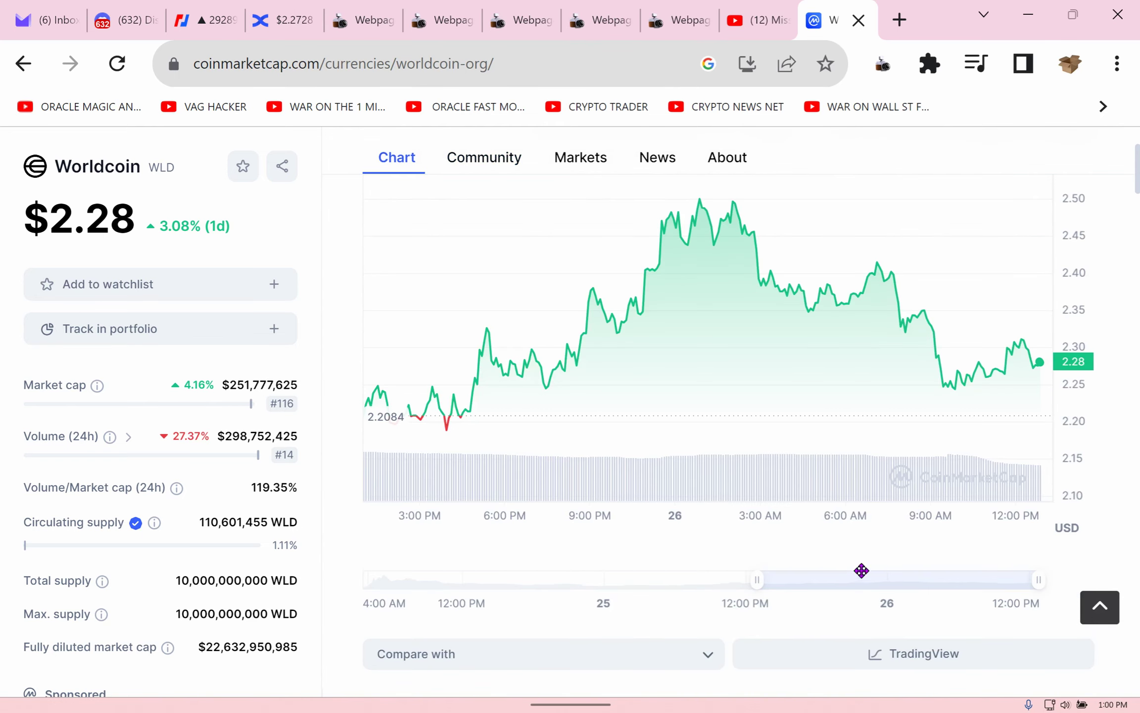
{"action": "scroll", "coordinate": [728, 270], "scroll_direction": "up", "scroll_amount": 2}
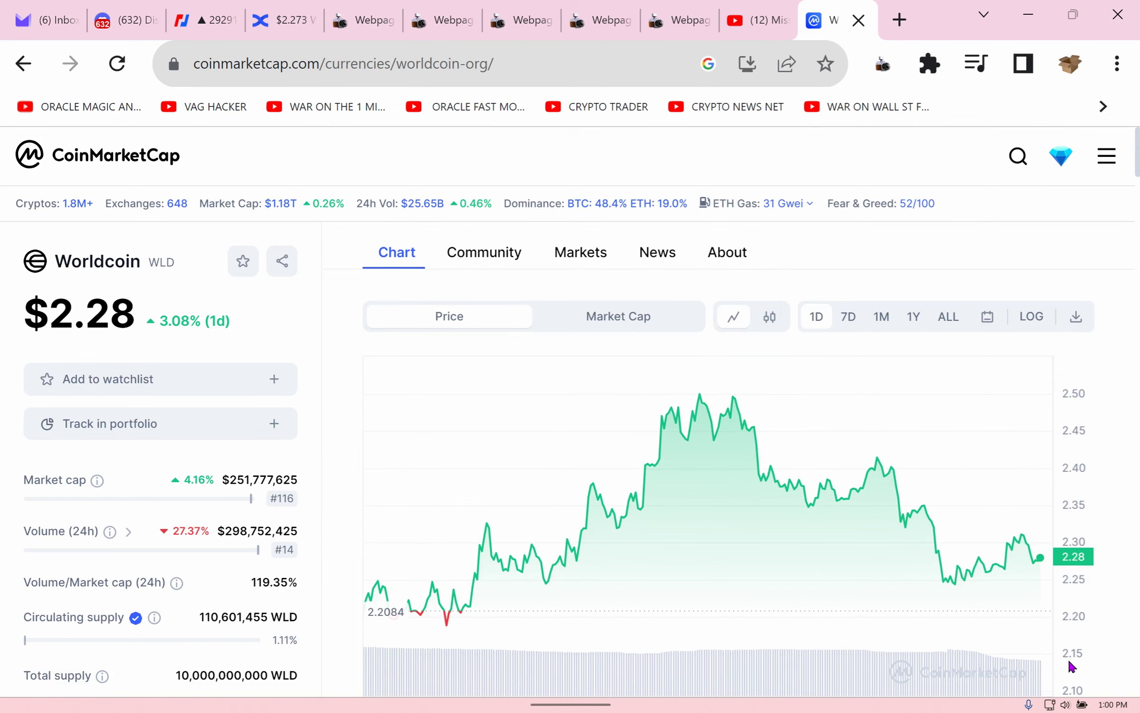
{"action": "scroll", "coordinate": [1069, 665], "scroll_direction": "down", "scroll_amount": 12}
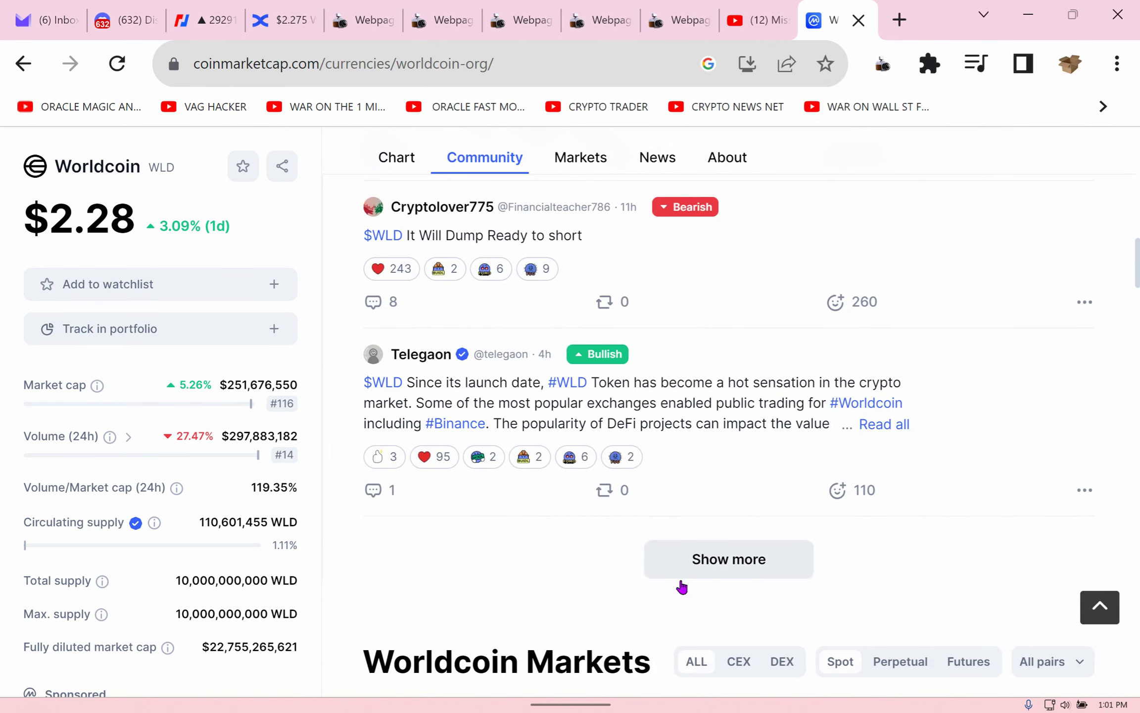
{"action": "left_click", "coordinate": [683, 575]}
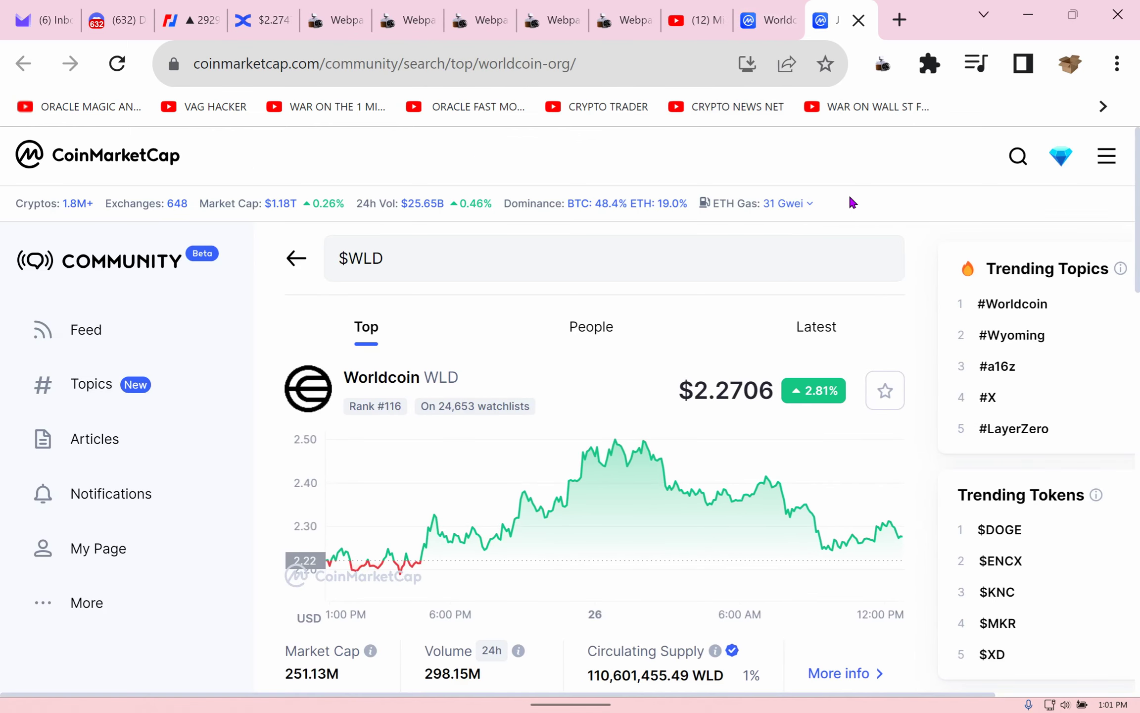
Step: Browse the $WLD feed and react to the top post with FUD
{"action": "scroll", "coordinate": [1104, 239], "scroll_direction": "down", "scroll_amount": 2}
{"action": "scroll", "coordinate": [1104, 239], "scroll_direction": "down", "scroll_amount": 3}
{"action": "scroll", "coordinate": [877, 490], "scroll_direction": "down", "scroll_amount": 10}
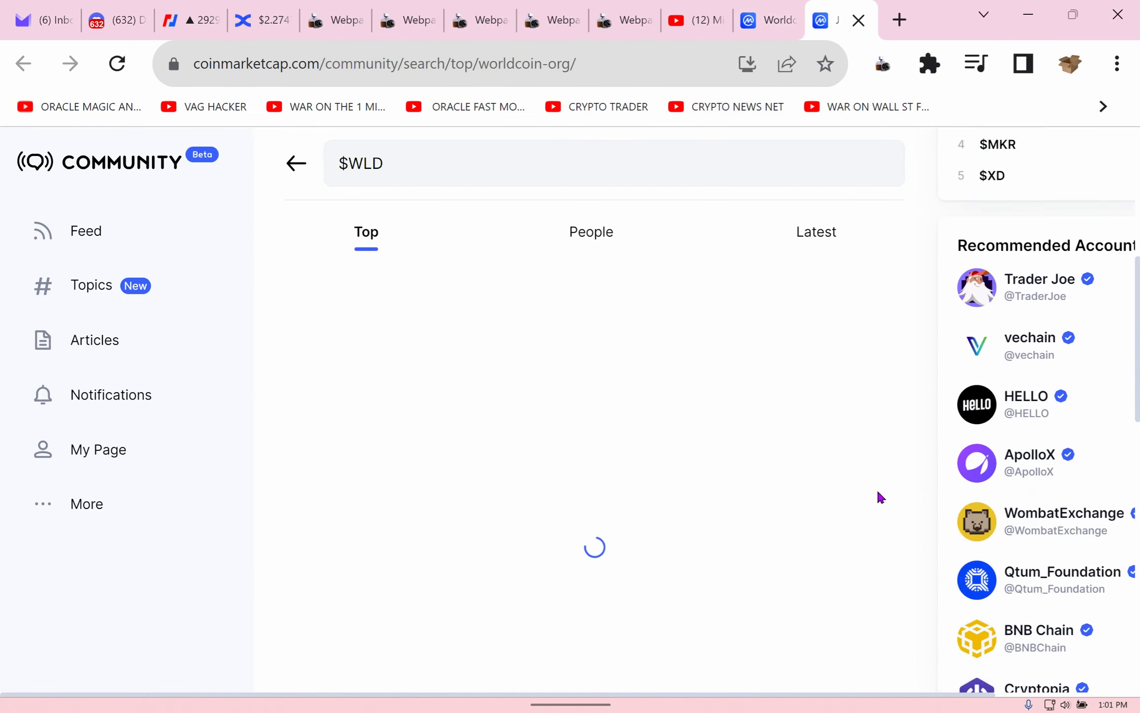
{"action": "scroll", "coordinate": [883, 491], "scroll_direction": "up", "scroll_amount": 10}
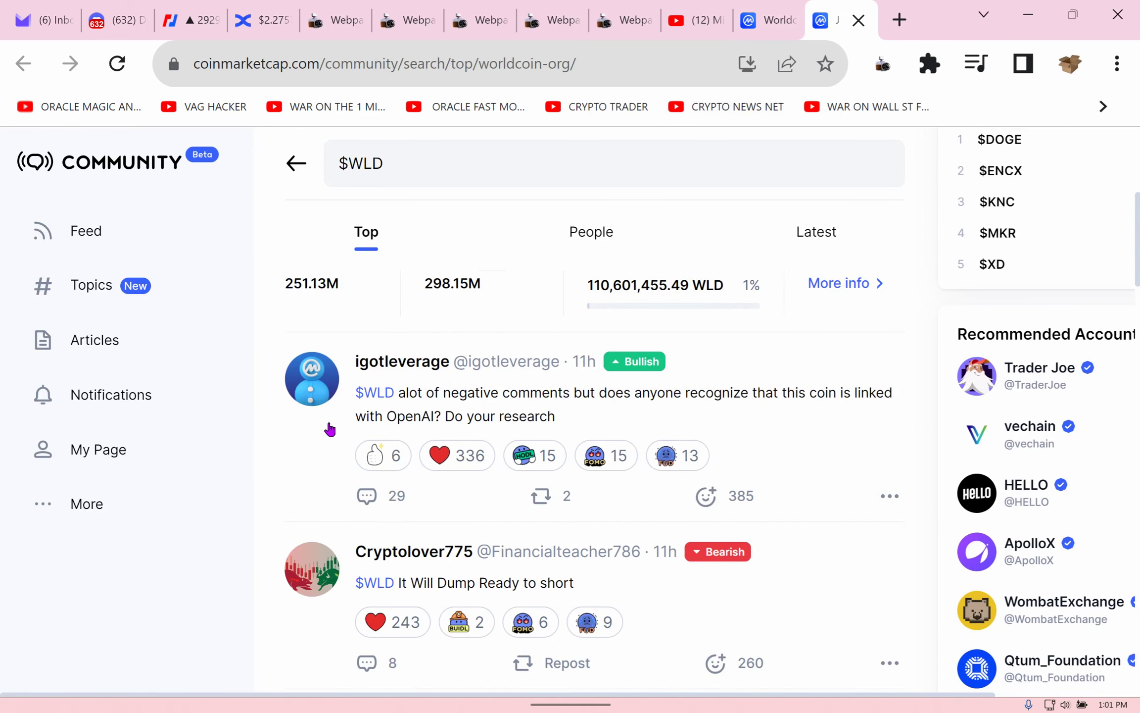
{"action": "left_click", "coordinate": [662, 437]}
{"action": "right_click", "coordinate": [775, 448]}
{"action": "left_click", "coordinate": [763, 424]}
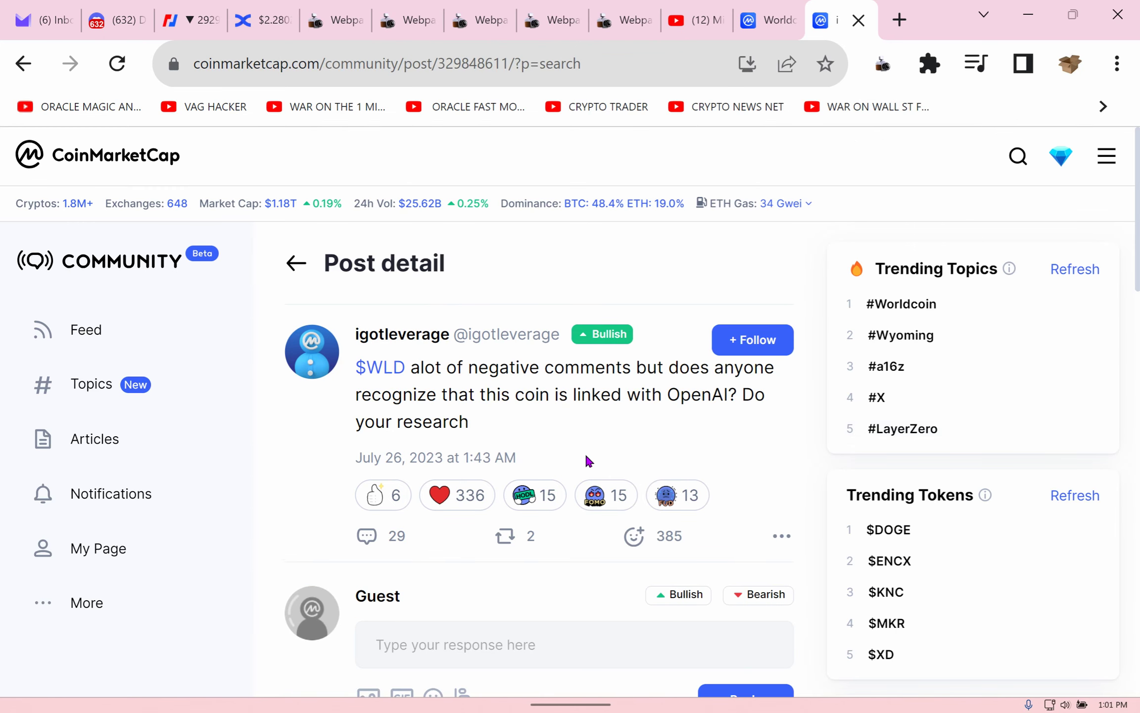
{"action": "key", "text": "alt+Left"}
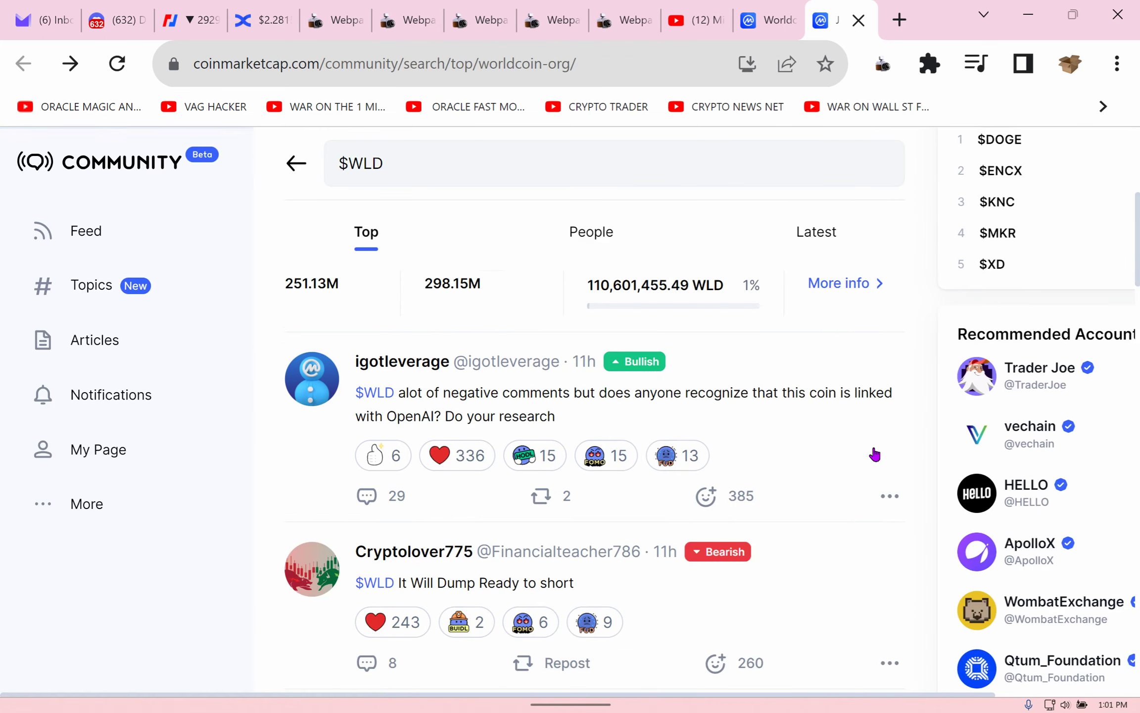
{"action": "left_click", "coordinate": [470, 454]}
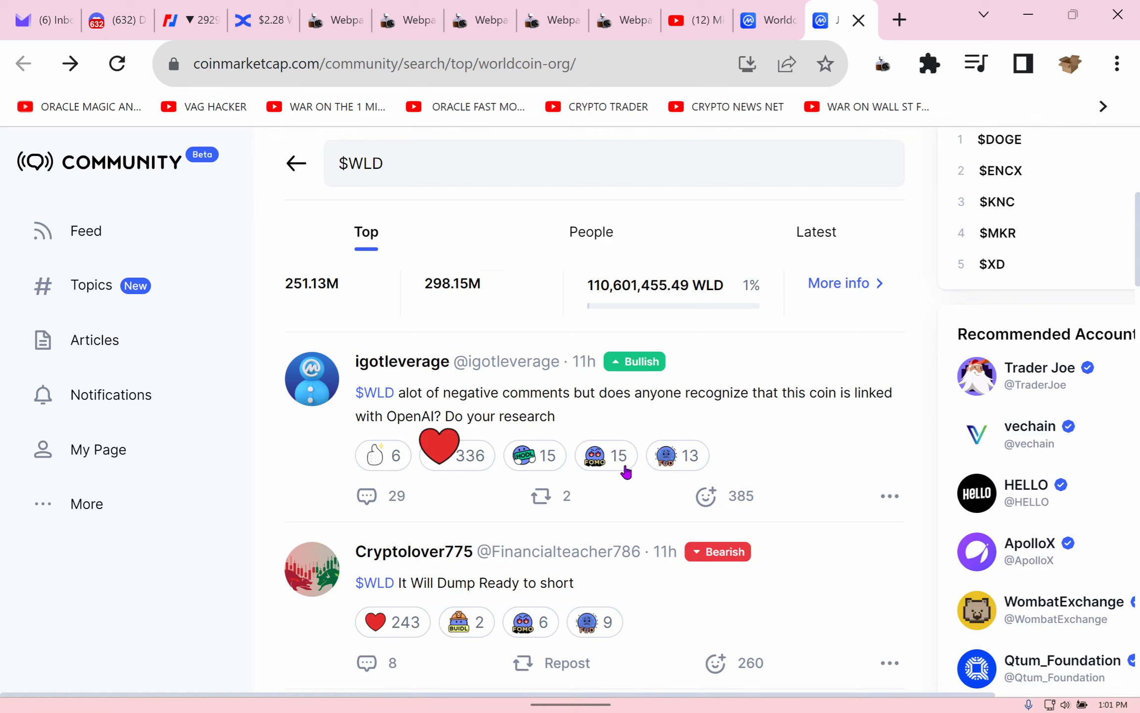
{"action": "left_click", "coordinate": [664, 454]}
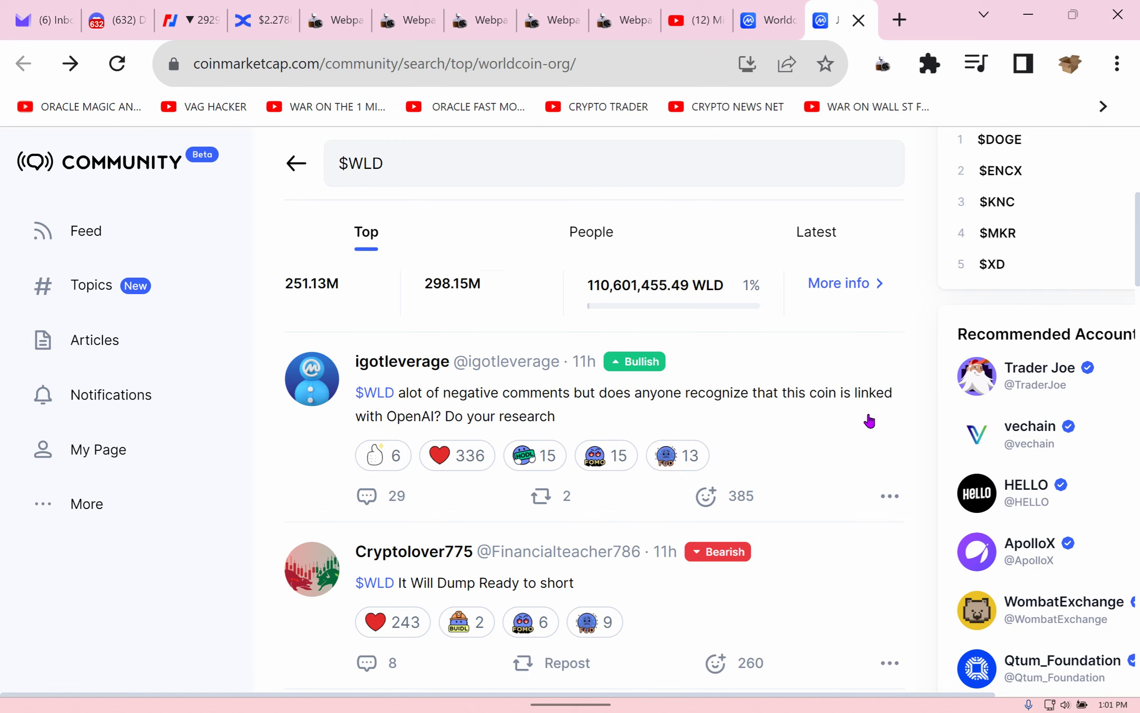
{"action": "scroll", "coordinate": [849, 468], "scroll_direction": "down", "scroll_amount": 2}
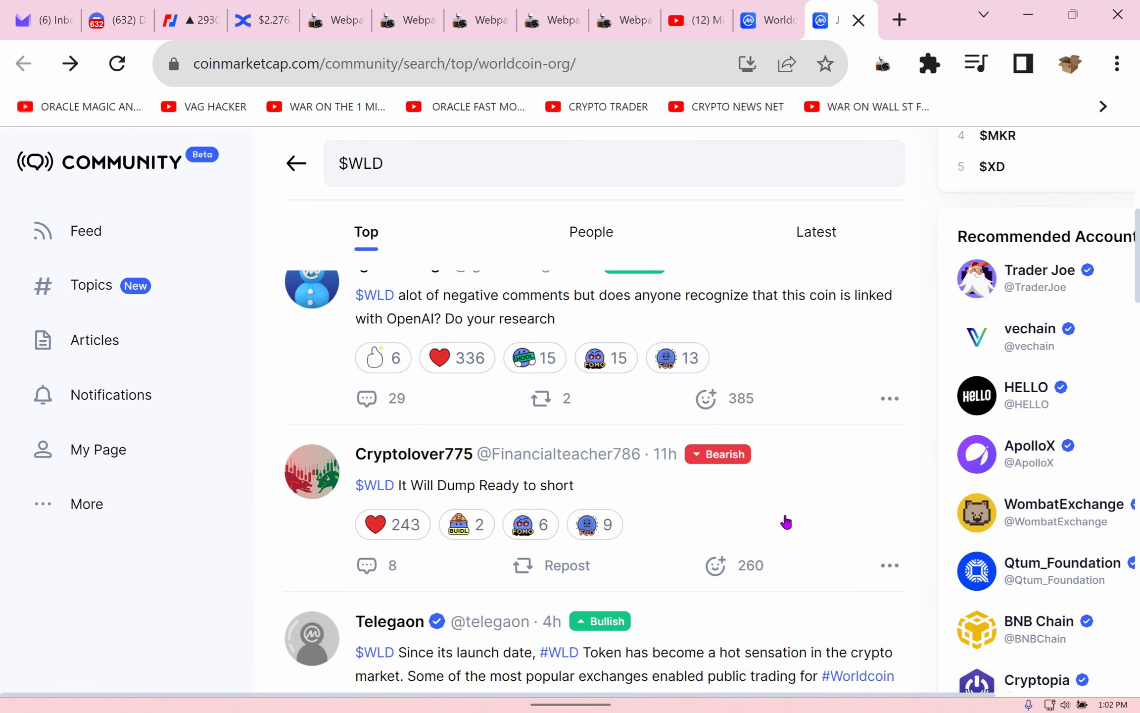
Step: Scroll down through the $WLD community posts to gauge sentiment
{"action": "scroll", "coordinate": [787, 522], "scroll_direction": "down", "scroll_amount": 4}
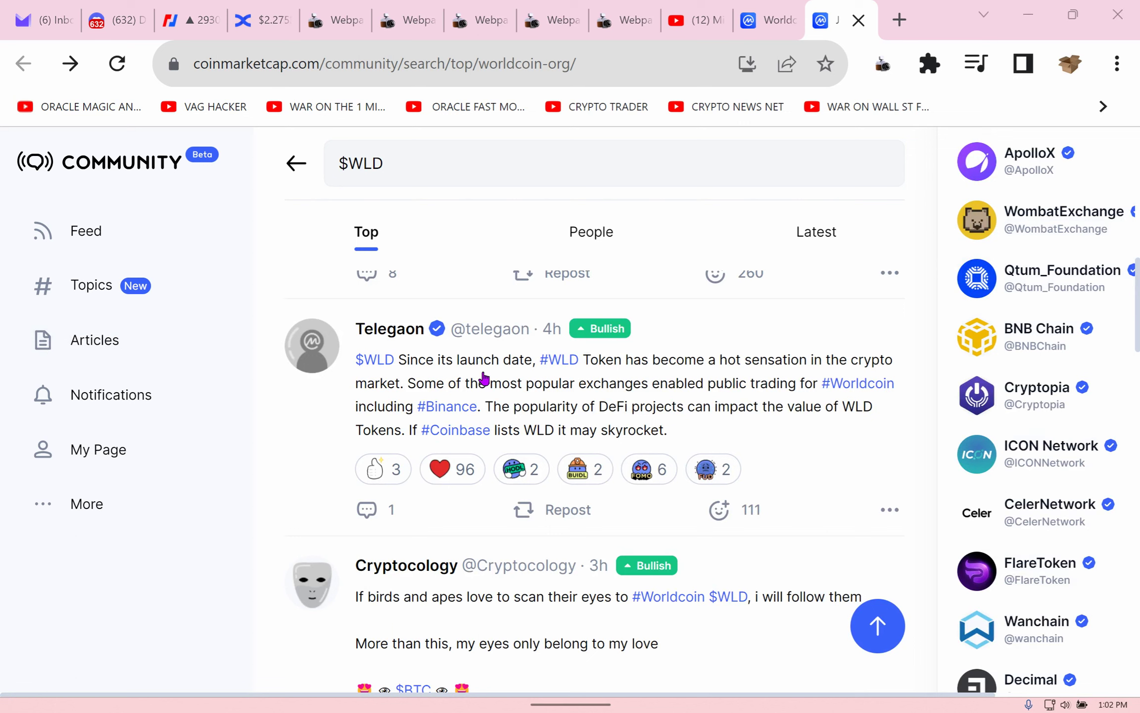
{"action": "scroll", "coordinate": [820, 399], "scroll_direction": "down", "scroll_amount": 3}
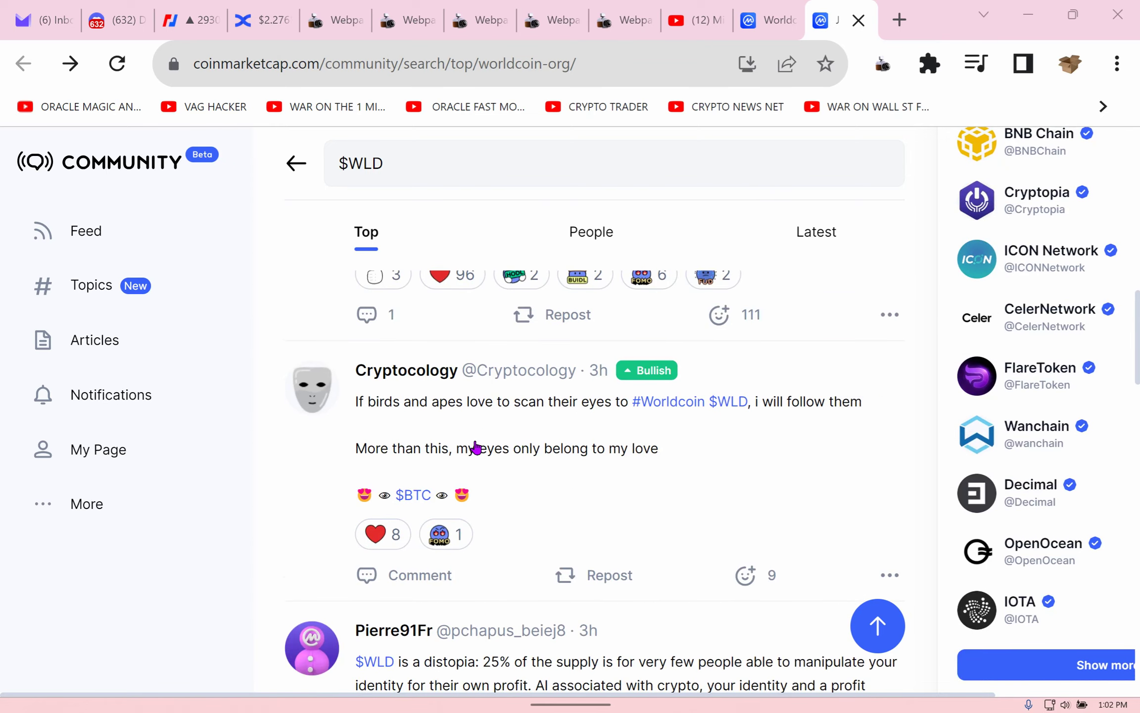
{"action": "scroll", "coordinate": [1011, 478], "scroll_direction": "down", "scroll_amount": 3}
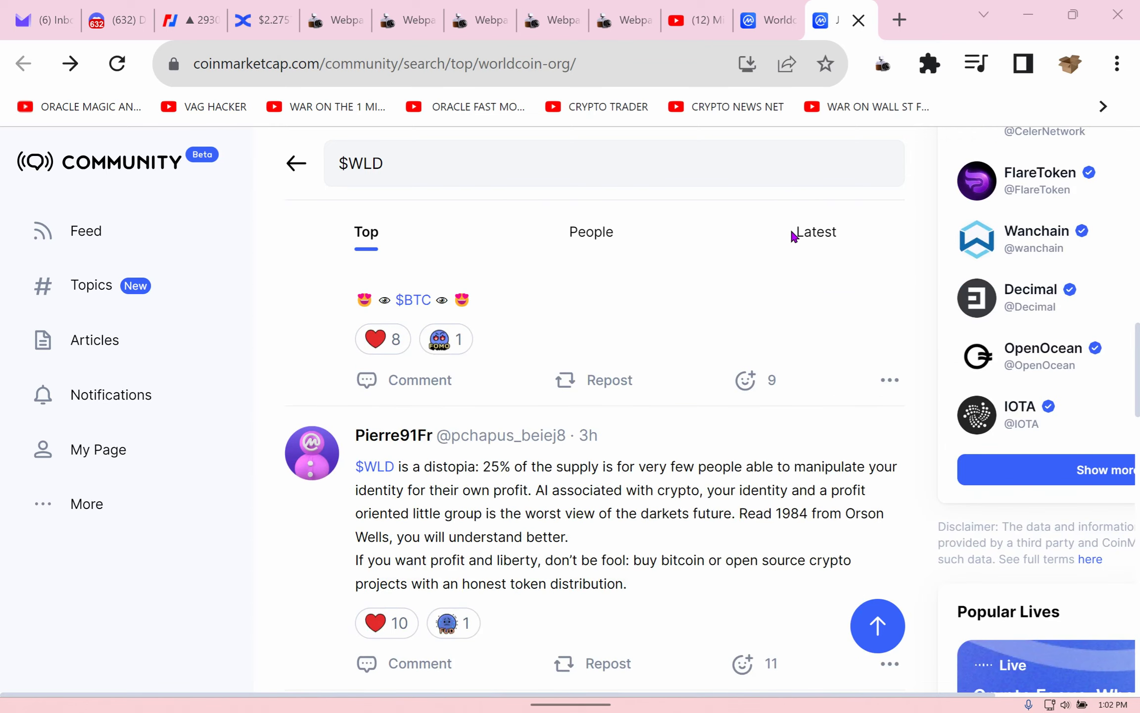
{"action": "scroll", "coordinate": [929, 353], "scroll_direction": "down", "scroll_amount": 4}
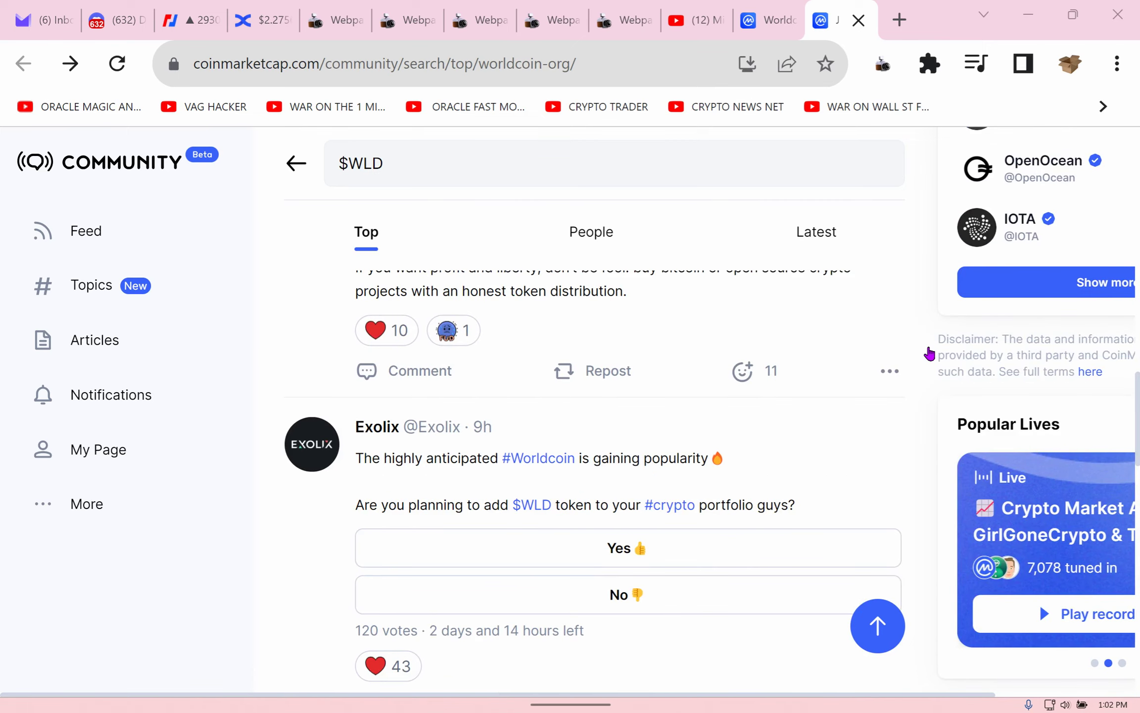
{"action": "scroll", "coordinate": [929, 353], "scroll_direction": "down", "scroll_amount": 7}
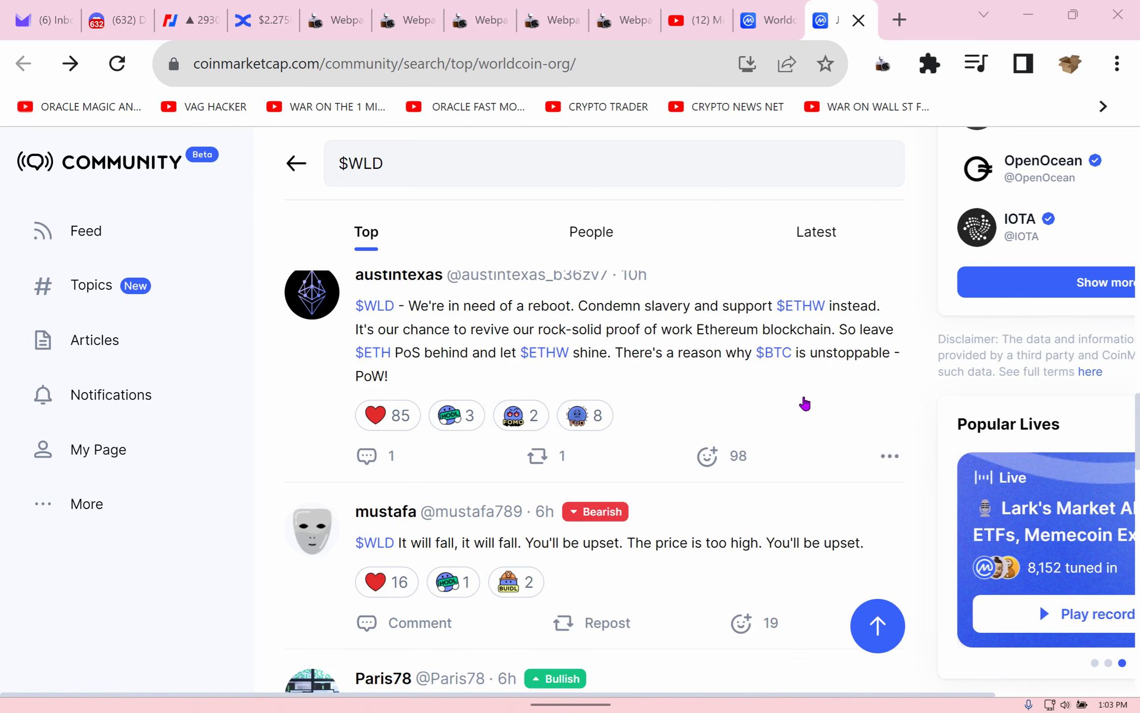
{"action": "scroll", "coordinate": [805, 404], "scroll_direction": "down", "scroll_amount": 3}
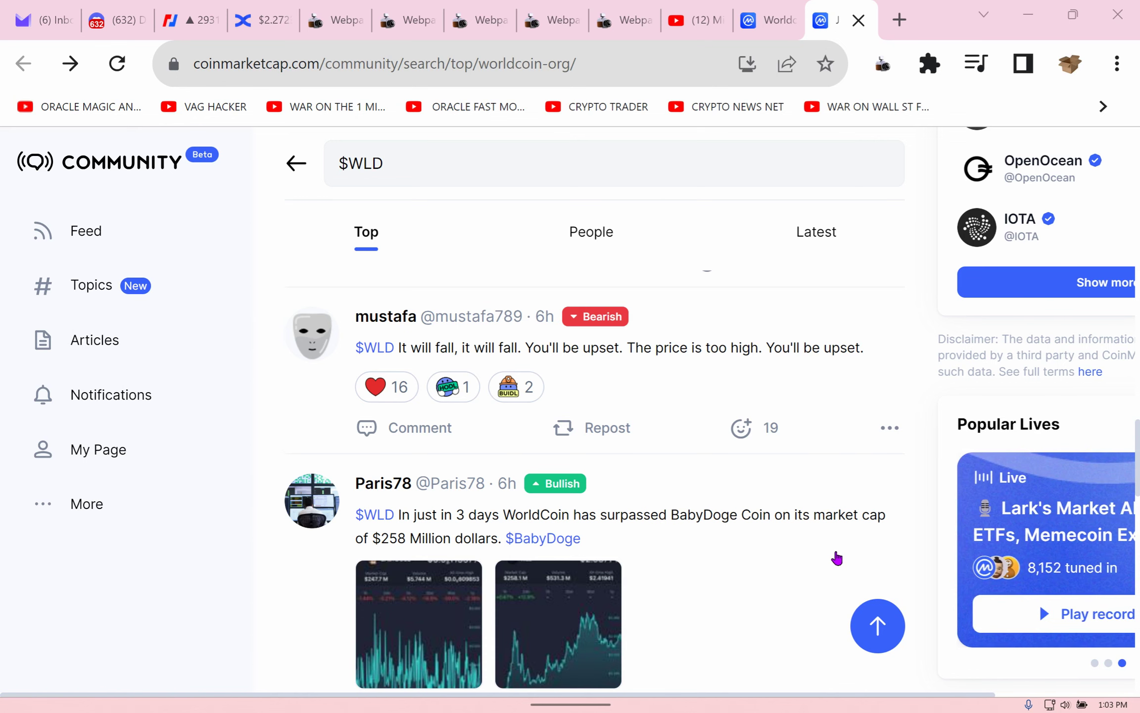
{"action": "scroll", "coordinate": [836, 565], "scroll_direction": "down", "scroll_amount": 5}
{"action": "scroll", "coordinate": [833, 512], "scroll_direction": "down", "scroll_amount": 4}
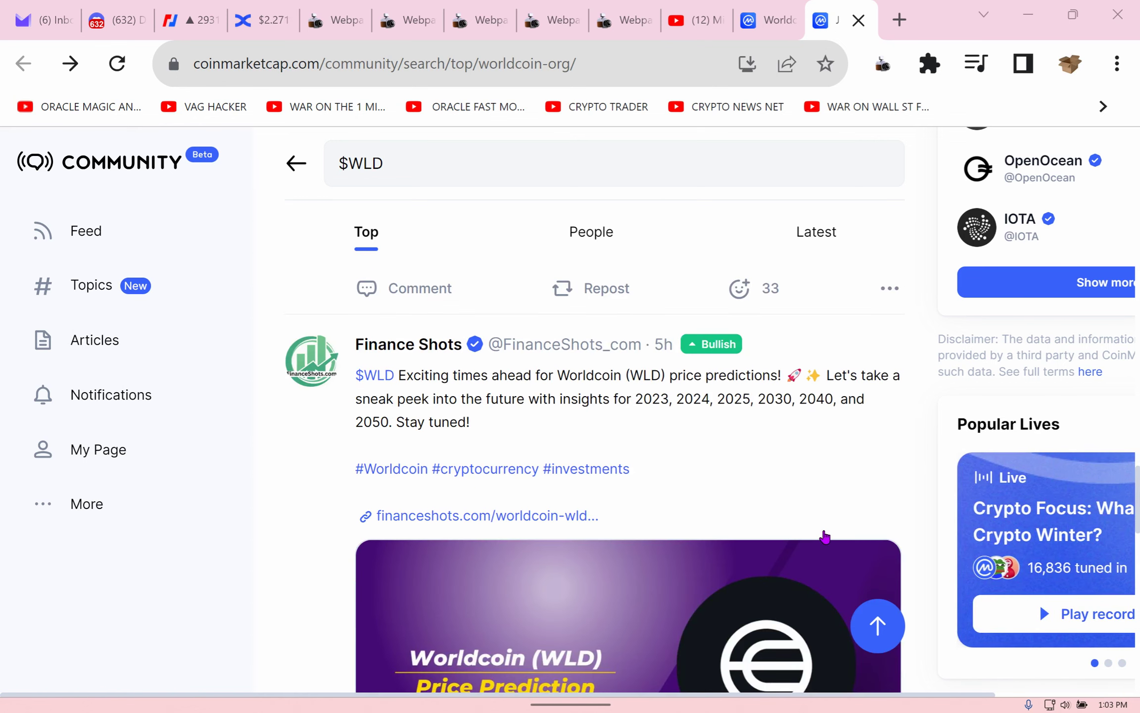
{"action": "scroll", "coordinate": [734, 315], "scroll_direction": "down", "scroll_amount": 5}
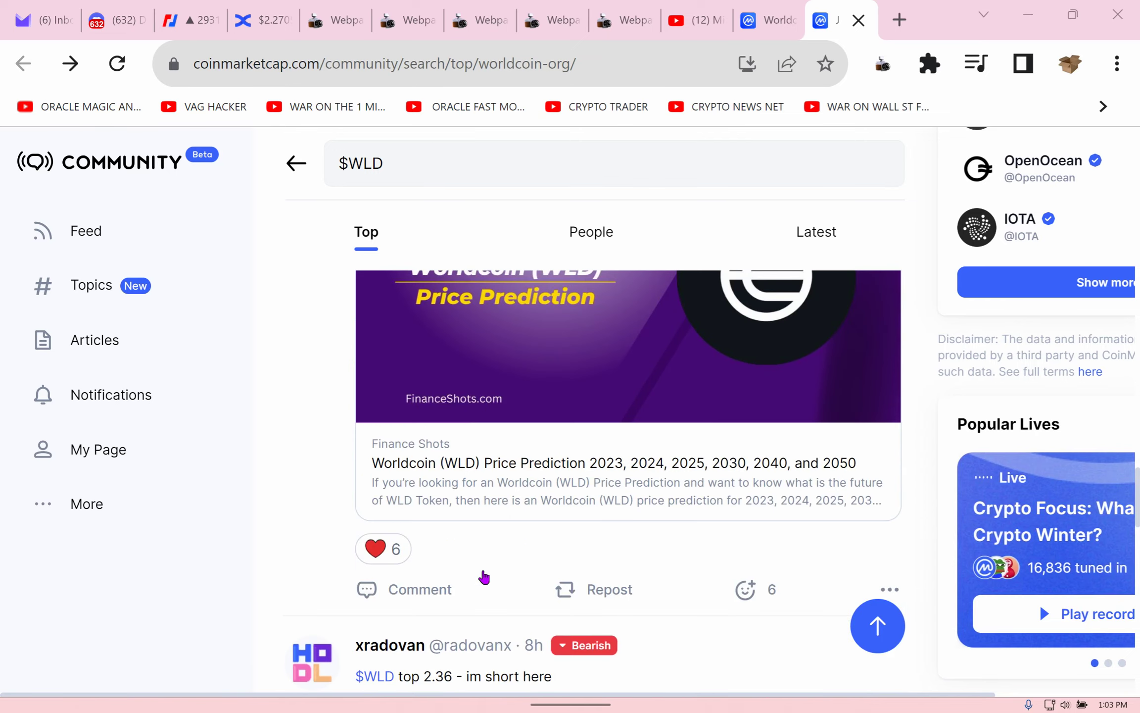
Step: Scroll back up to the Worldcoin price chart, then switch to the BingX tab
{"action": "scroll", "coordinate": [459, 455], "scroll_direction": "up", "scroll_amount": 7}
{"action": "scroll", "coordinate": [460, 456], "scroll_direction": "up", "scroll_amount": 10}
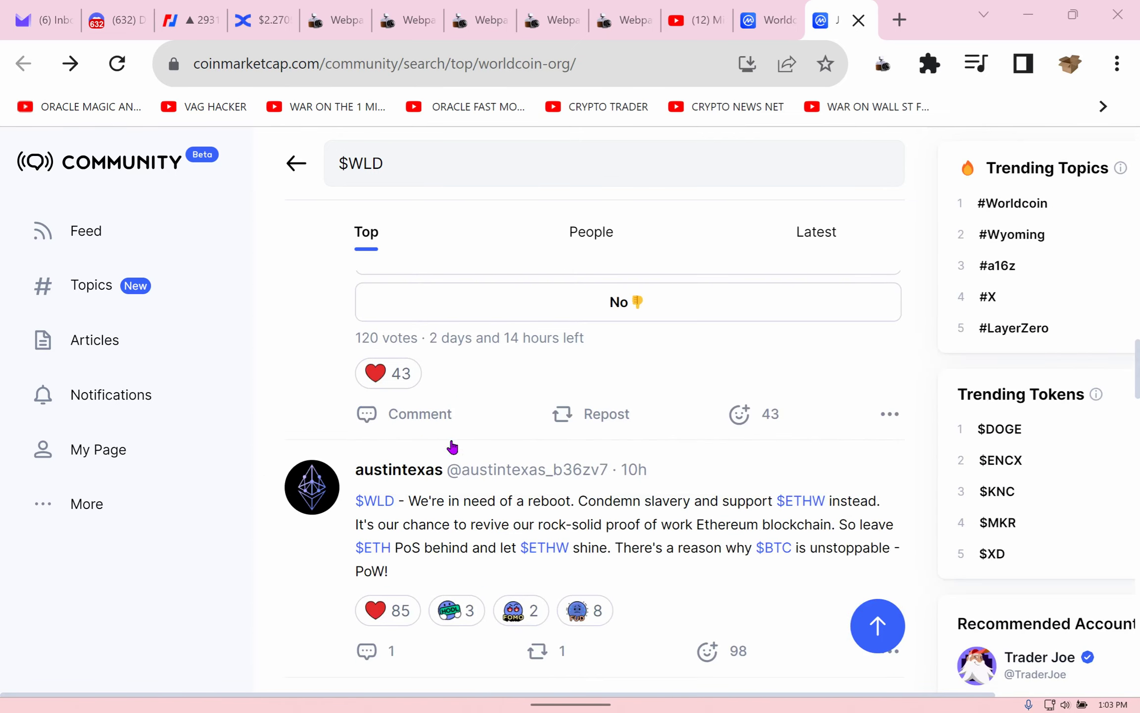
{"action": "scroll", "coordinate": [701, 339], "scroll_direction": "up", "scroll_amount": 5}
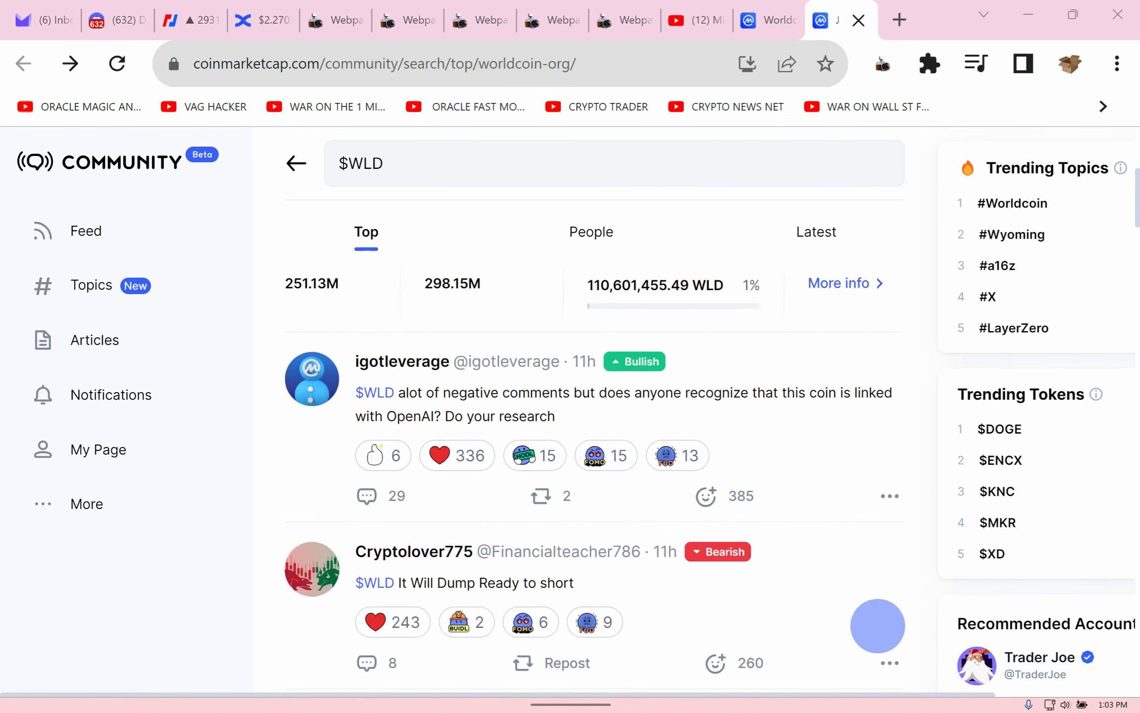
{"action": "scroll", "coordinate": [1134, 375], "scroll_direction": "up", "scroll_amount": 2}
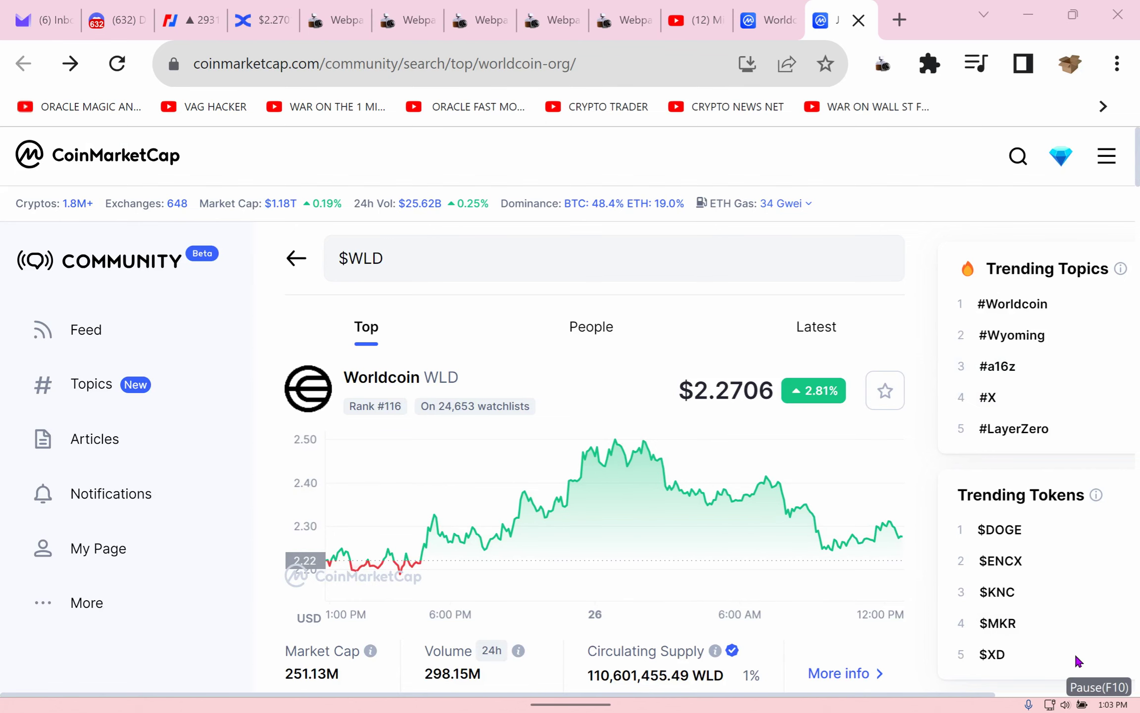
{"action": "key", "text": "ctrl+4"}
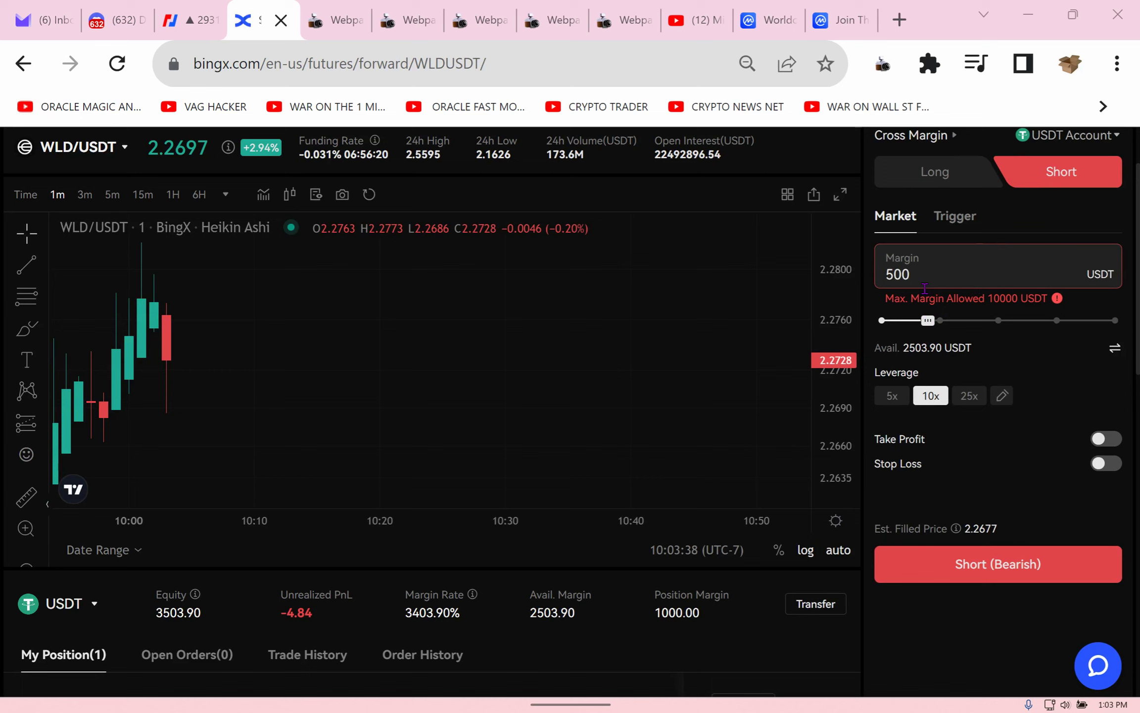
Step: Place a second WLD/USDT short with 2000 USDT margin at 5x leverage
{"action": "double_click", "coordinate": [924, 288]}
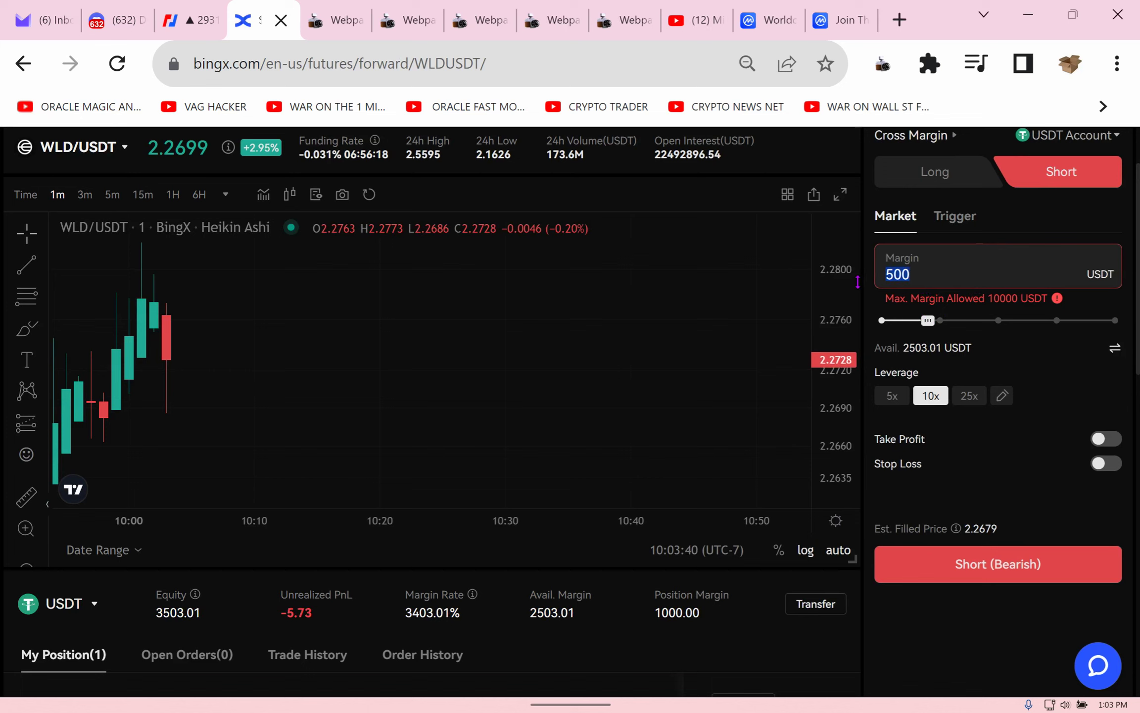
{"action": "type", "text": "2000"}
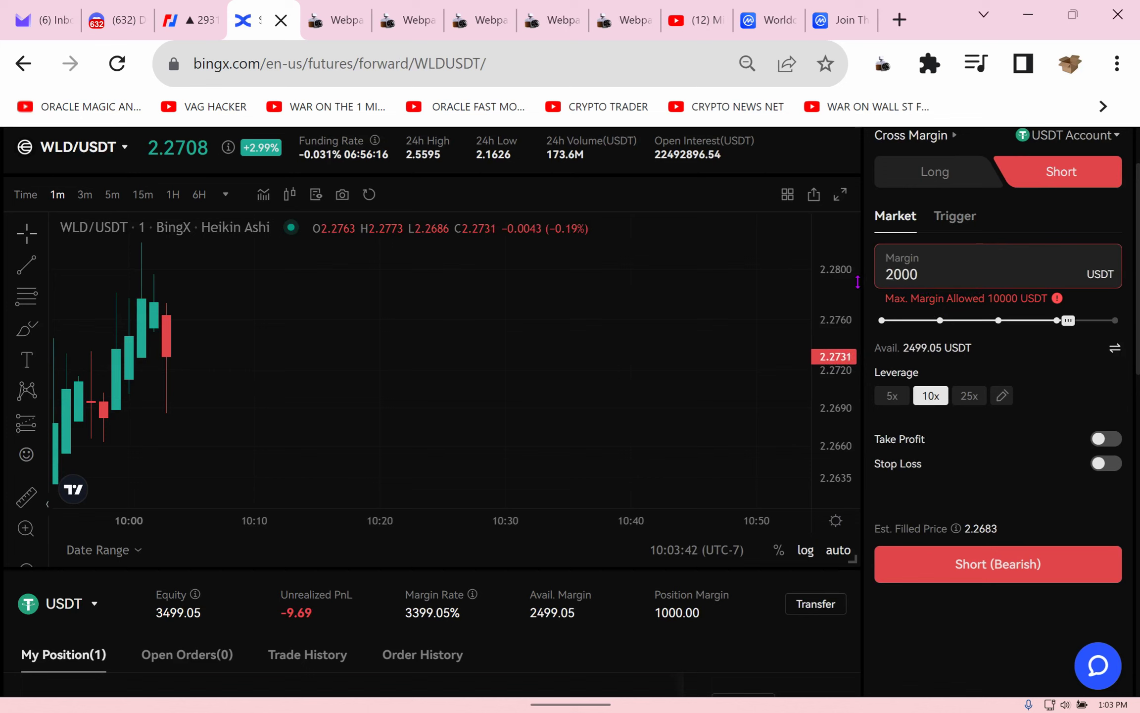
{"action": "left_click", "coordinate": [893, 396]}
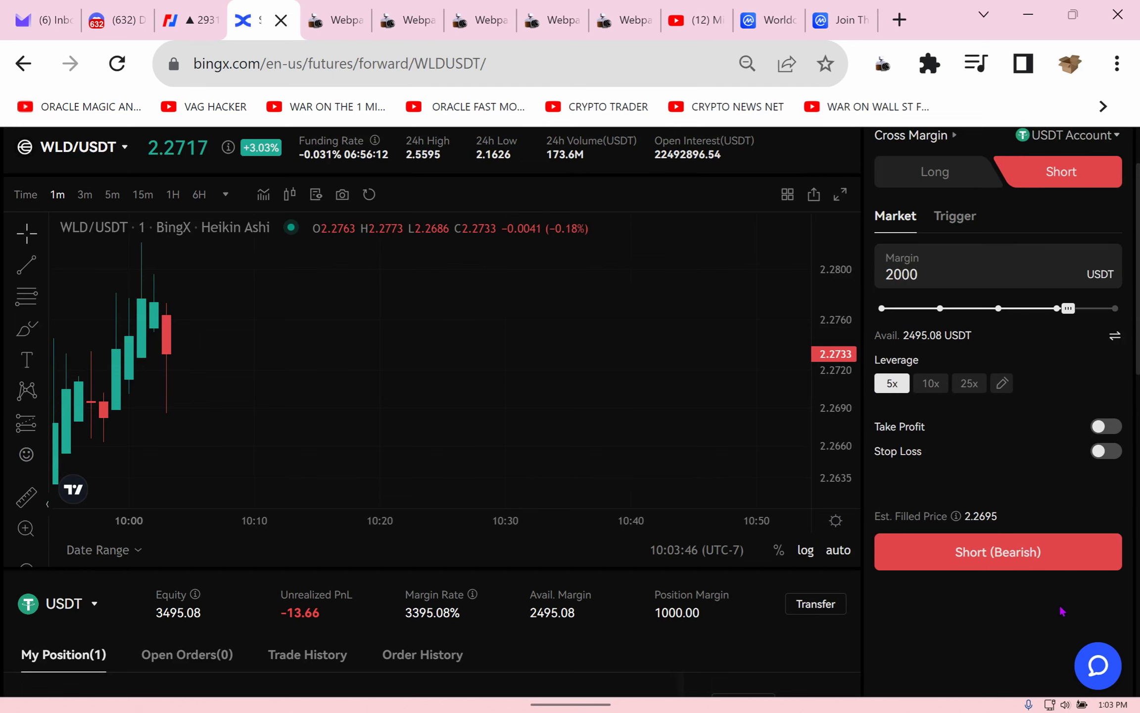
{"action": "left_click", "coordinate": [1014, 547]}
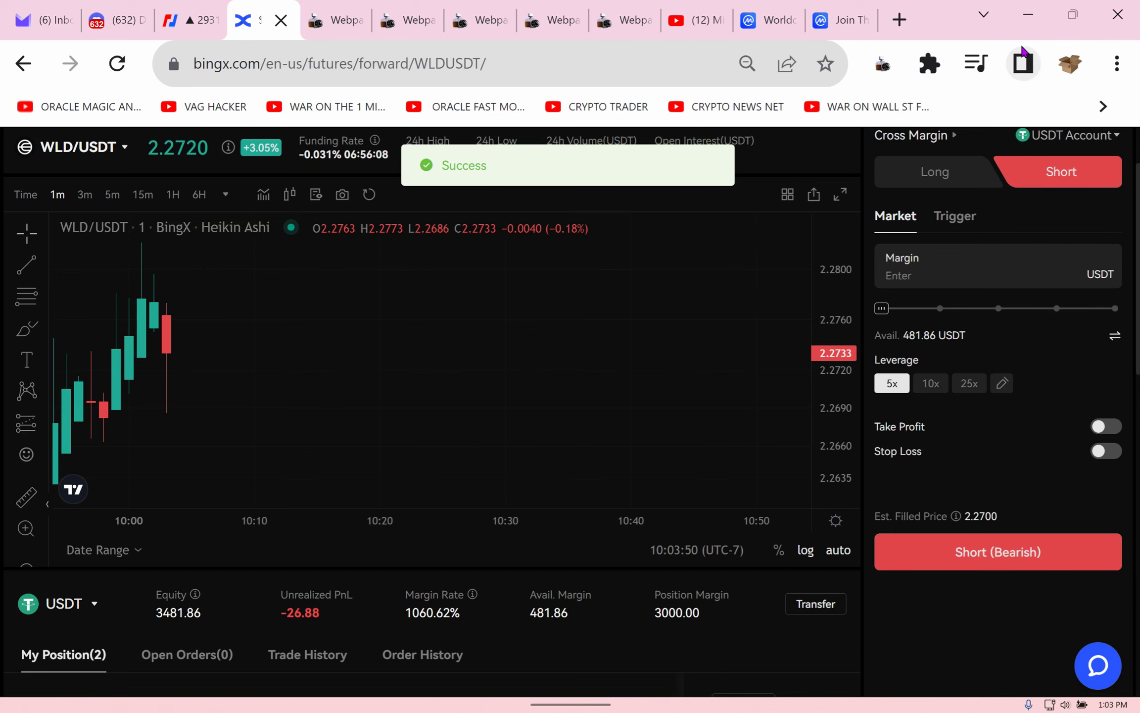
{"action": "scroll", "coordinate": [1134, 412], "scroll_direction": "down", "scroll_amount": 5}
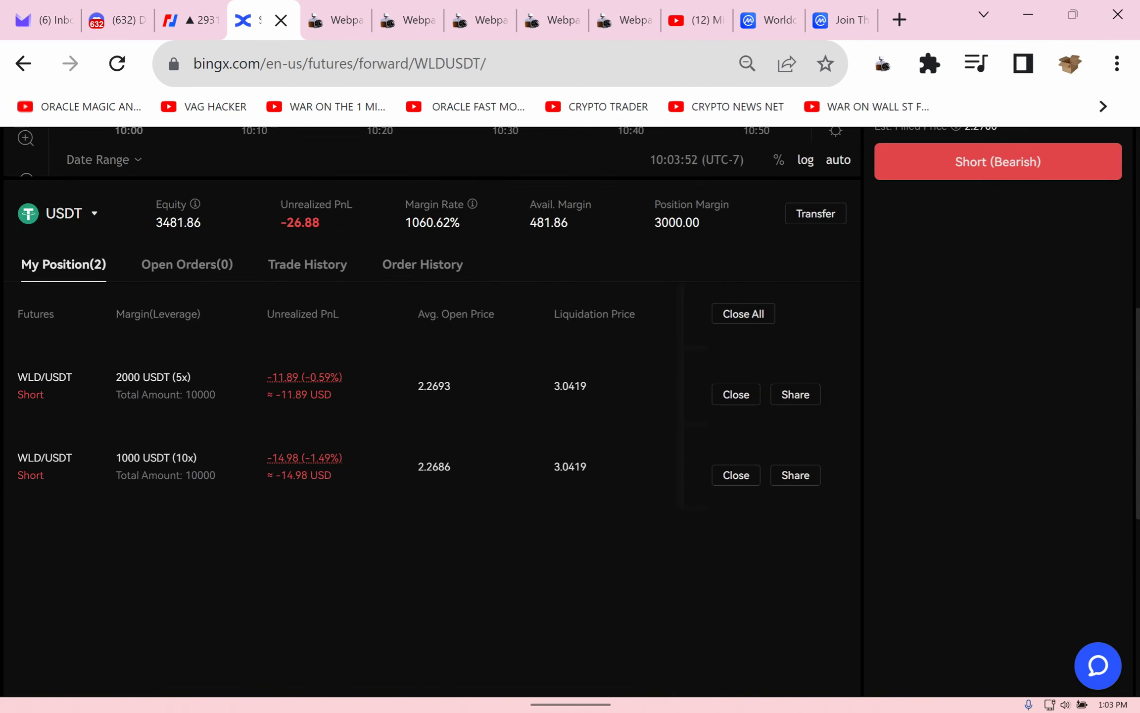
{"action": "scroll", "coordinate": [1074, 423], "scroll_direction": "up", "scroll_amount": 5}
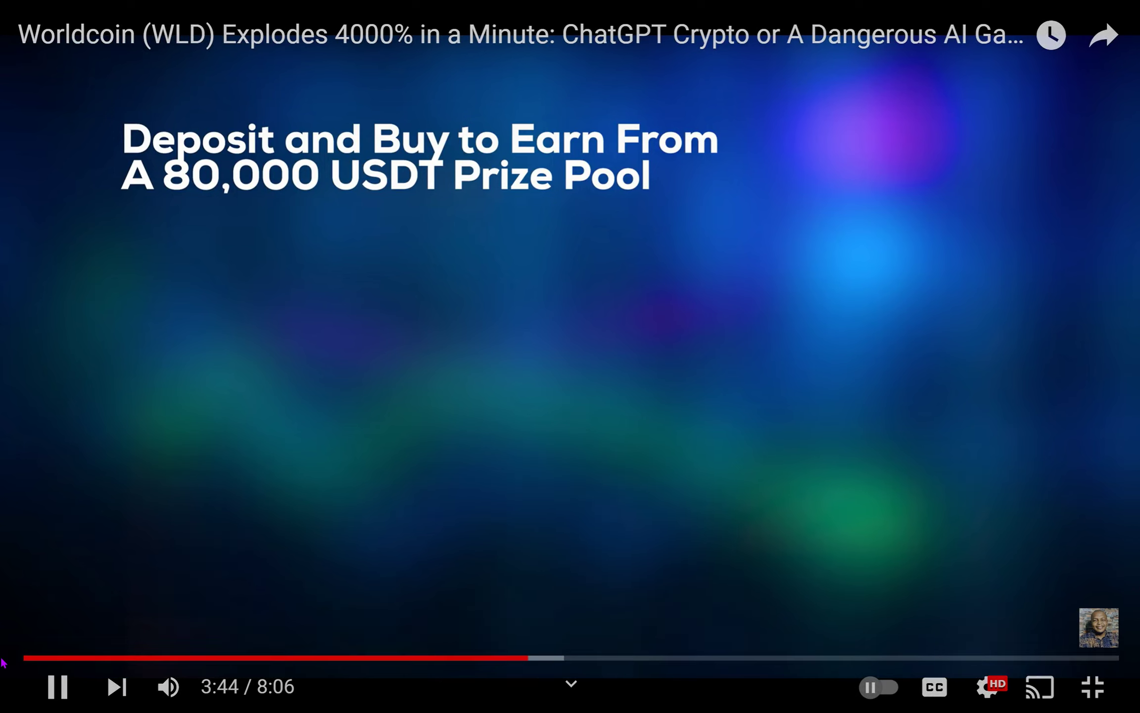
Step: Pause the Worldcoin video at 3:45
{"action": "left_click", "coordinate": [66, 694]}
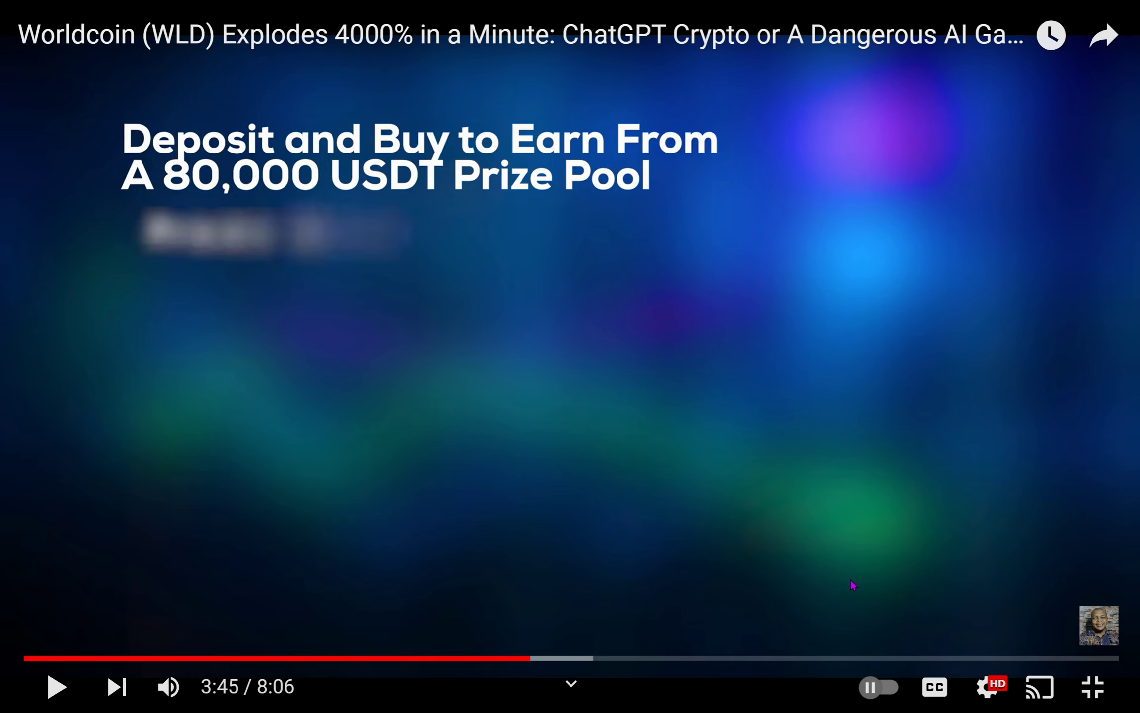
Step: Scrub the Worldcoin video ahead to 4:15
{"action": "left_click_drag", "start_coordinate": [657, 657], "coordinate": [604, 659]}
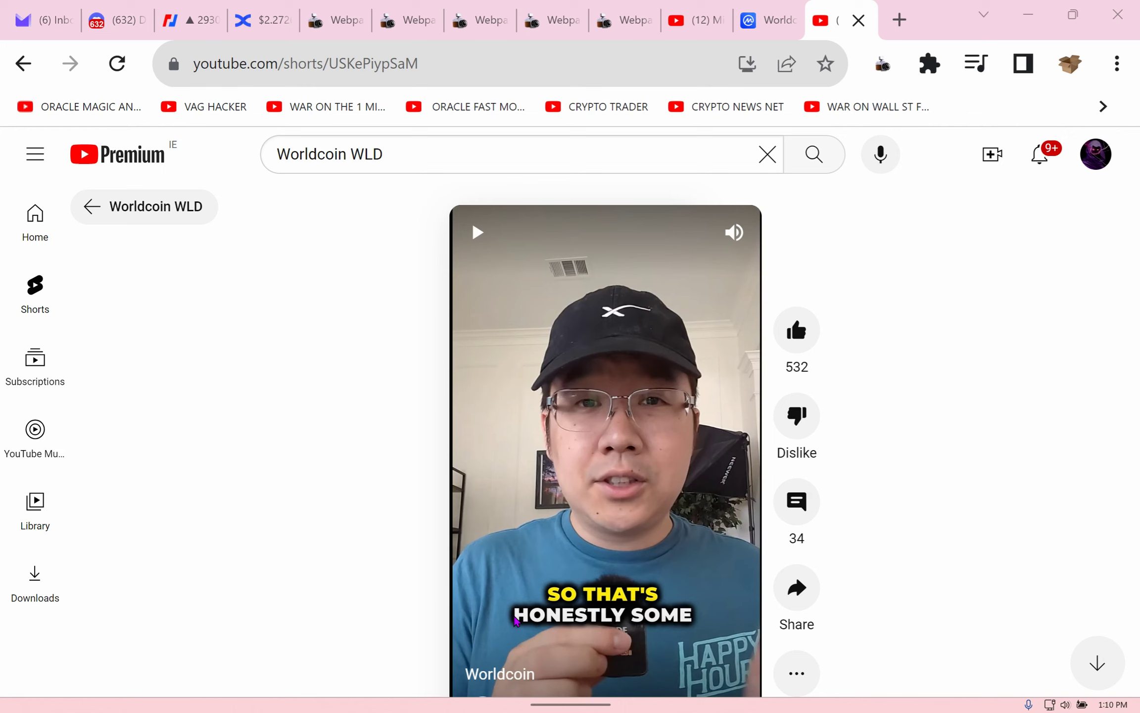
Step: Play and pause the Worldcoin Short twice, then return to BingX showing 27.76 USDT profit
{"action": "left_click", "coordinate": [516, 622]}
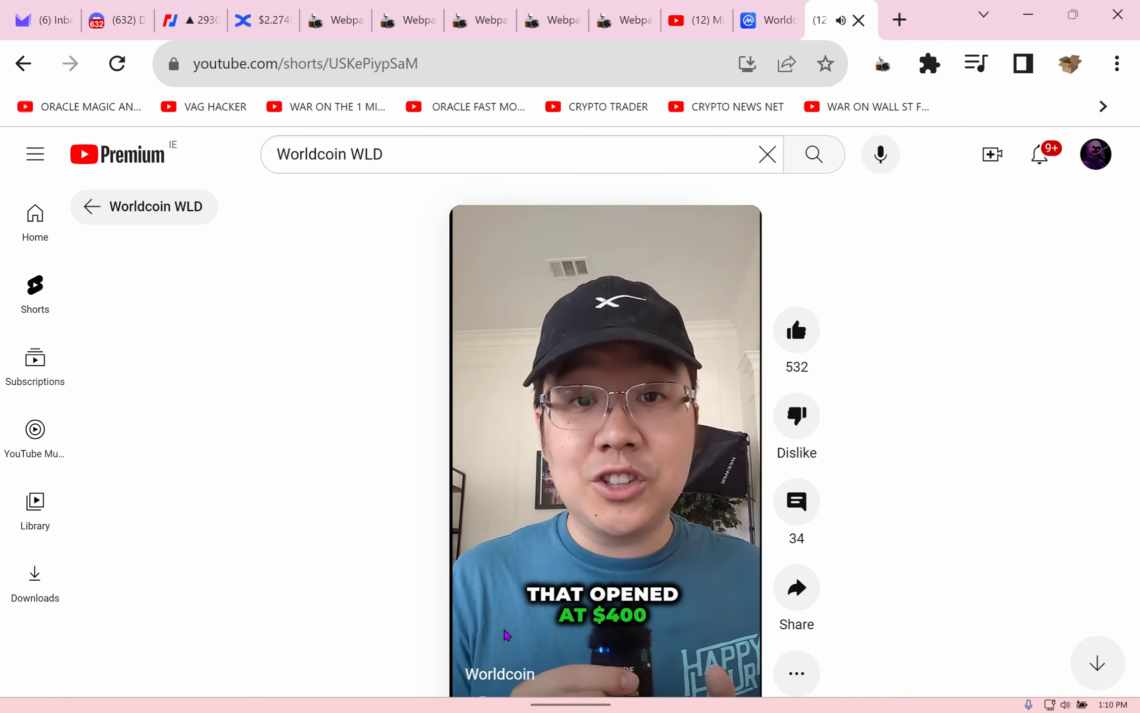
{"action": "left_click", "coordinate": [504, 633]}
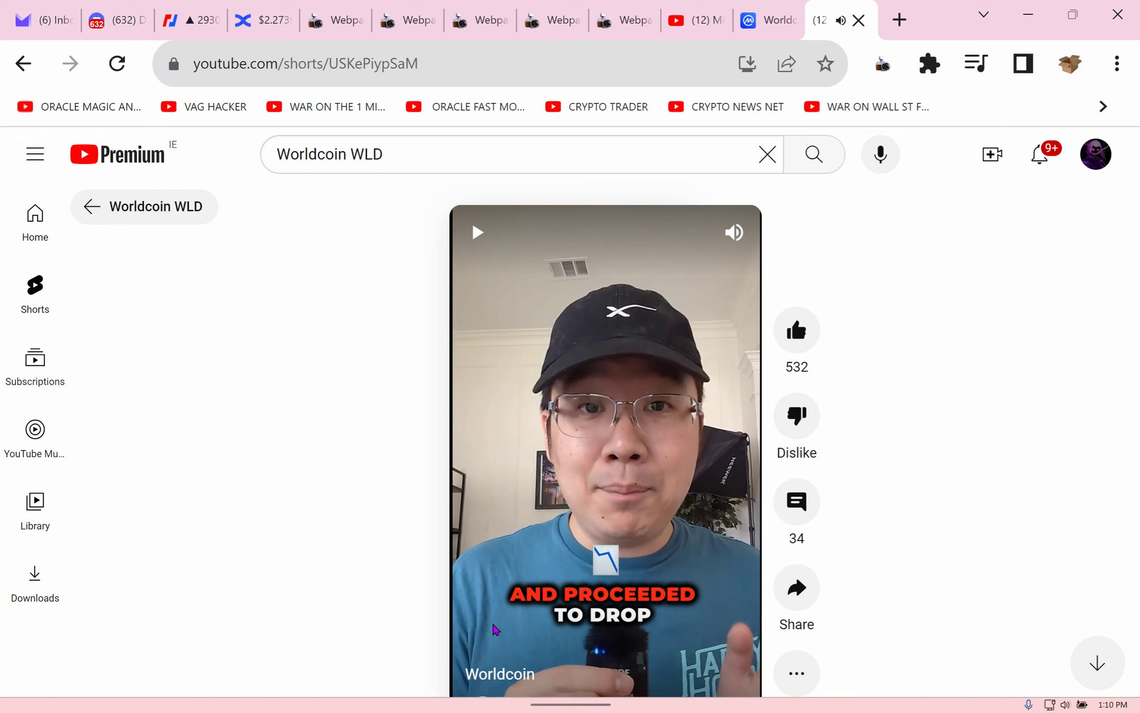
{"action": "left_click", "coordinate": [496, 628]}
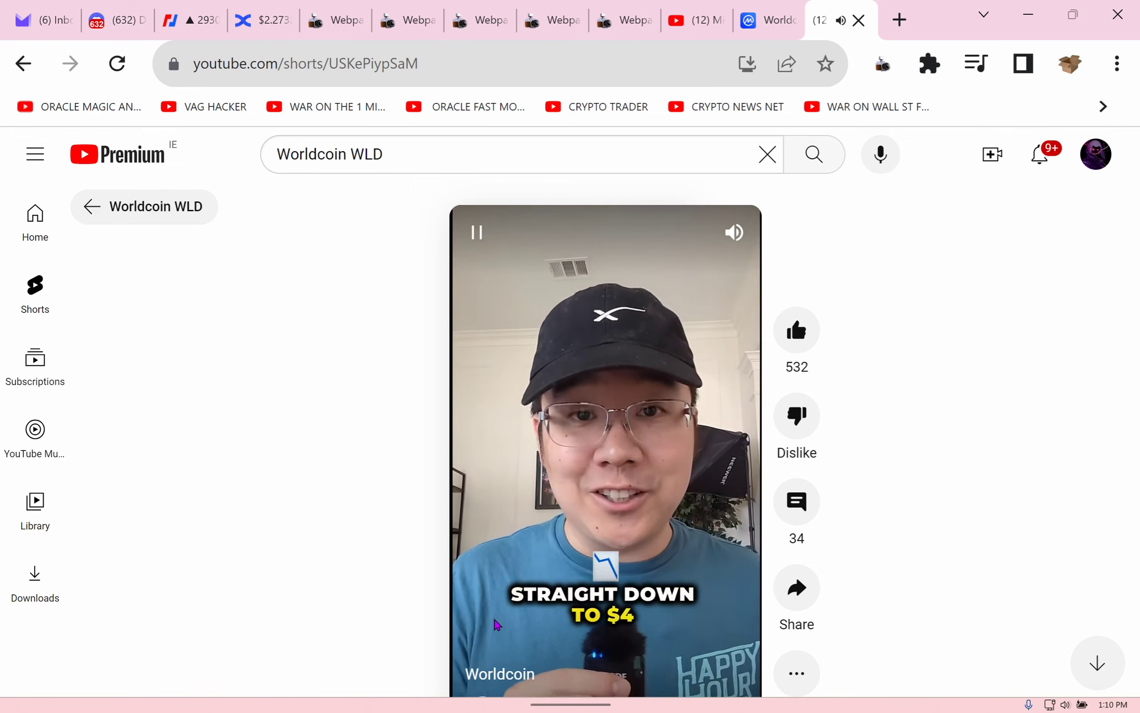
{"action": "left_click", "coordinate": [494, 621]}
{"action": "mouse_move", "coordinate": [1138, 710]}
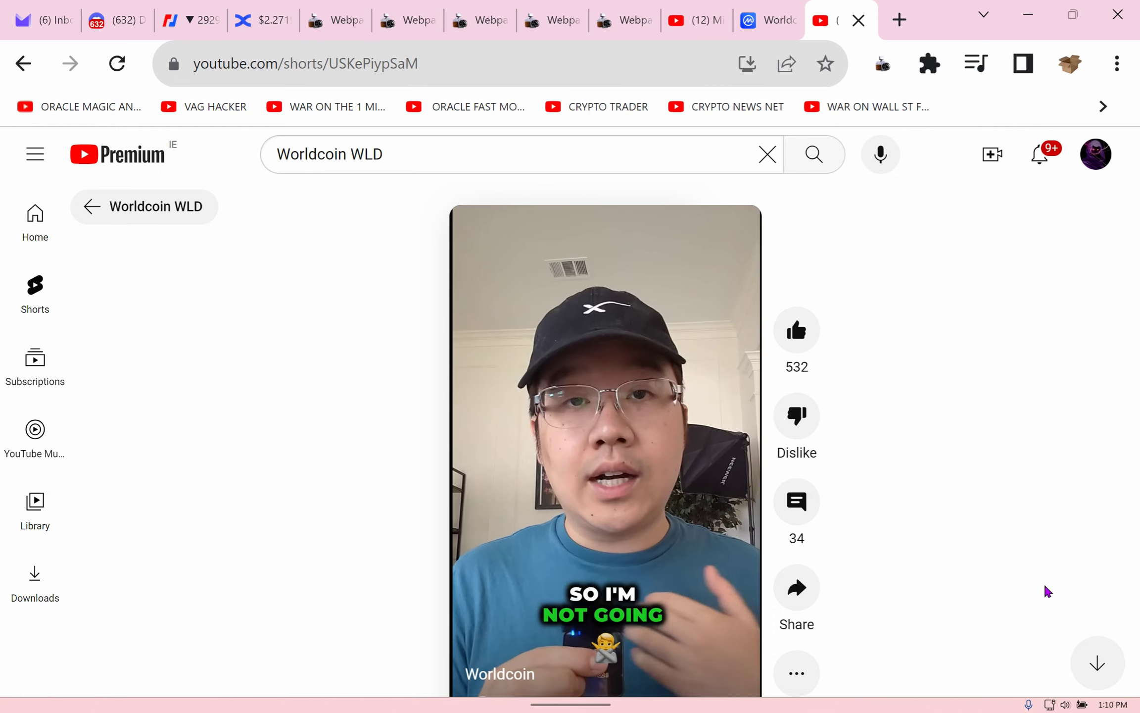
{"action": "key", "text": "ctrl+4"}
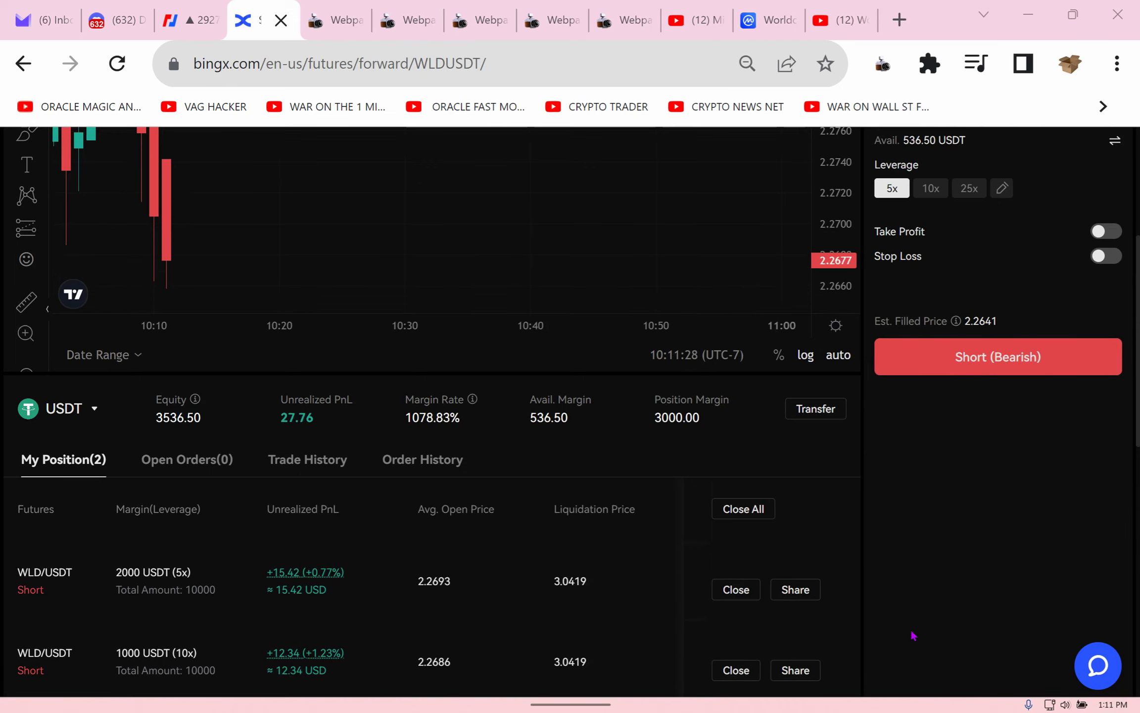
Step: Pan across the WLD/USDT chart and bring up the chart snapshot options
{"action": "scroll", "coordinate": [347, 585], "scroll_direction": "right", "scroll_amount": 5}
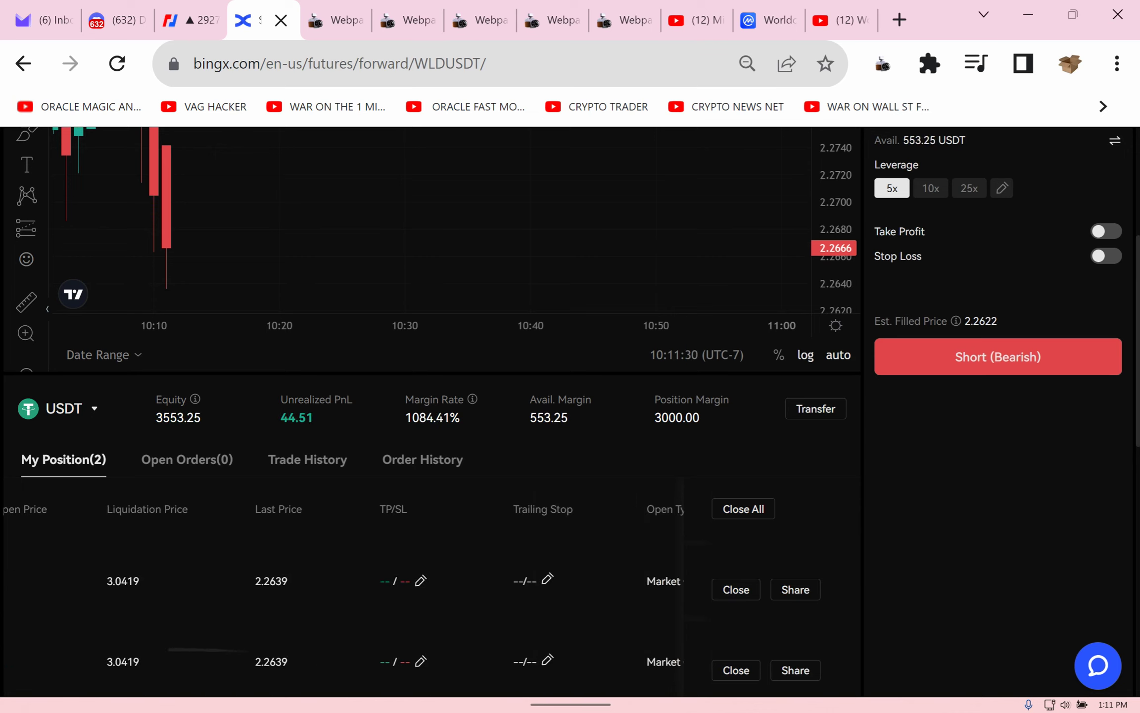
{"action": "scroll", "coordinate": [506, 526], "scroll_direction": "right", "scroll_amount": 5}
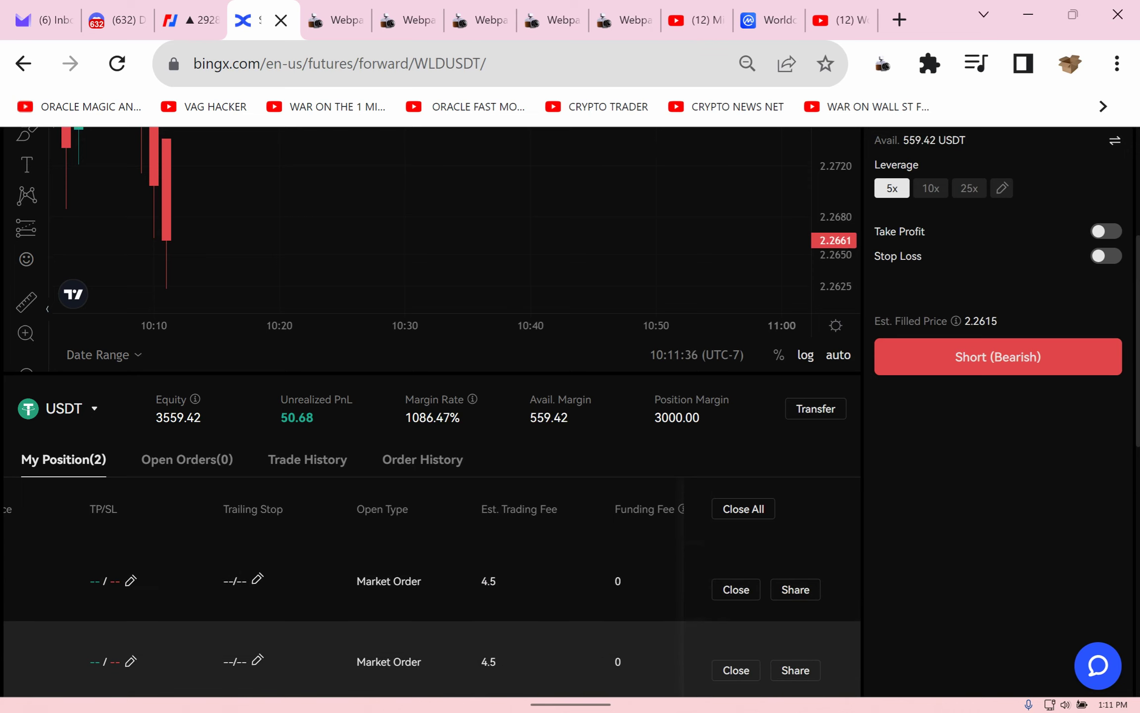
{"action": "scroll", "coordinate": [344, 589], "scroll_direction": "left", "scroll_amount": 5}
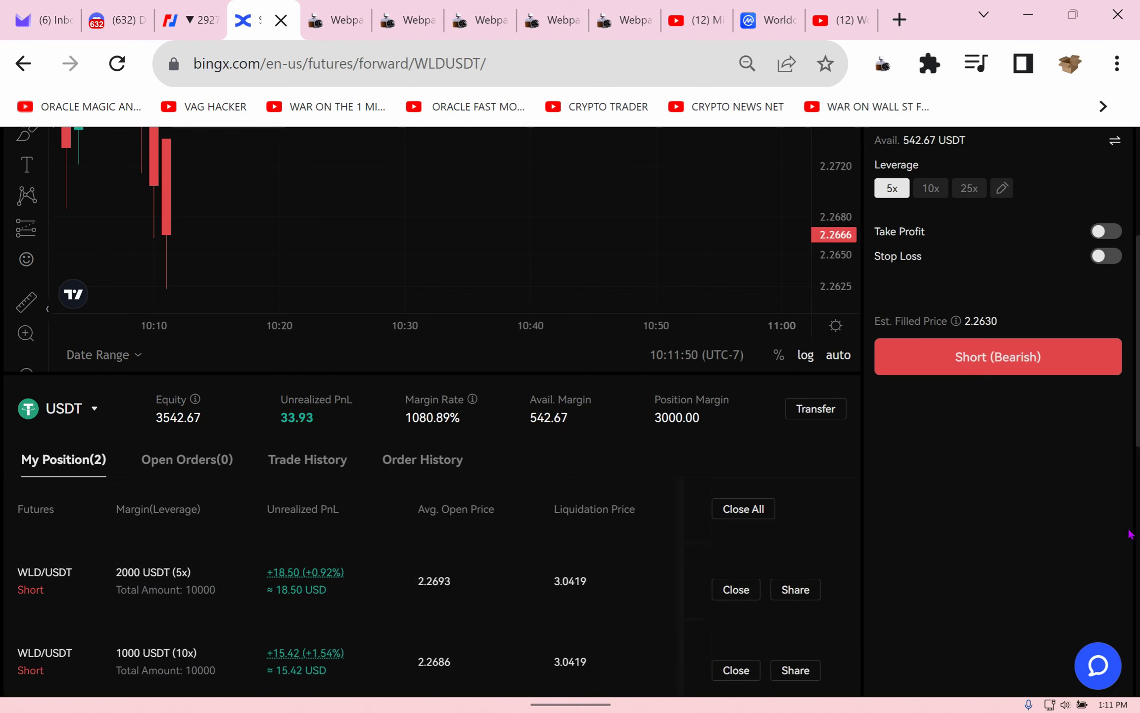
{"action": "scroll", "coordinate": [1131, 534], "scroll_direction": "up", "scroll_amount": 5}
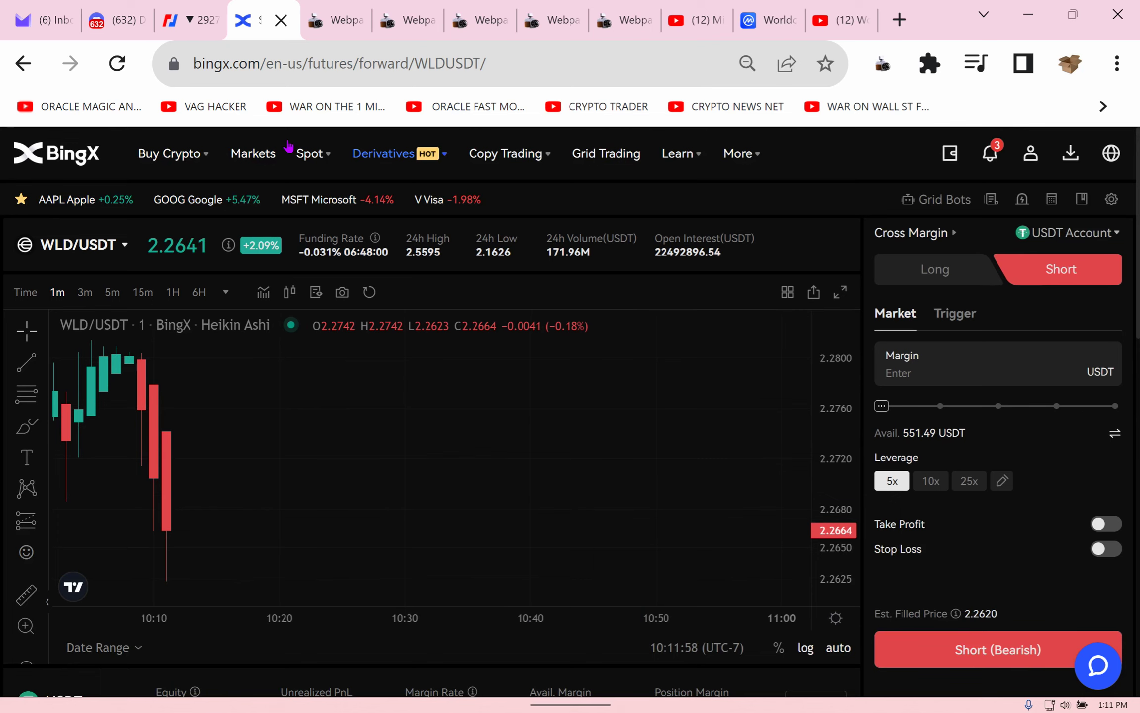
{"action": "left_click", "coordinate": [342, 292]}
Step: Open and close the futures pair list, then check the positions table and scroll back up
{"action": "left_click", "coordinate": [80, 244]}
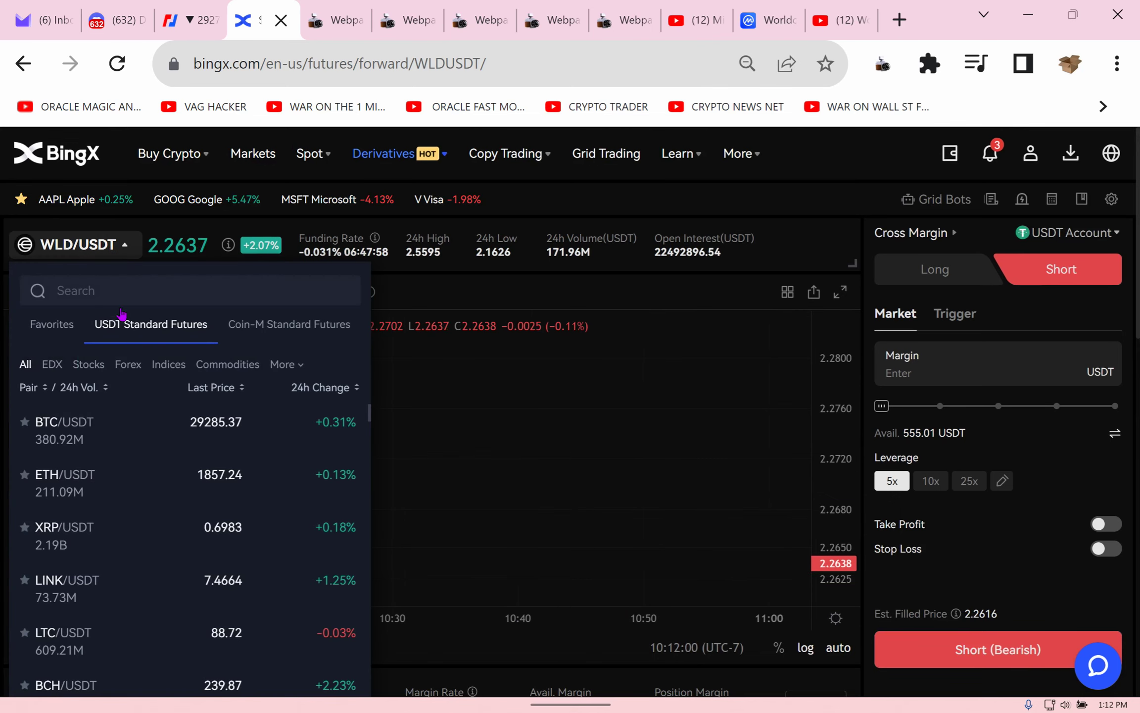
{"action": "left_click", "coordinate": [995, 622]}
{"action": "scroll", "coordinate": [995, 622], "scroll_direction": "down", "scroll_amount": 5}
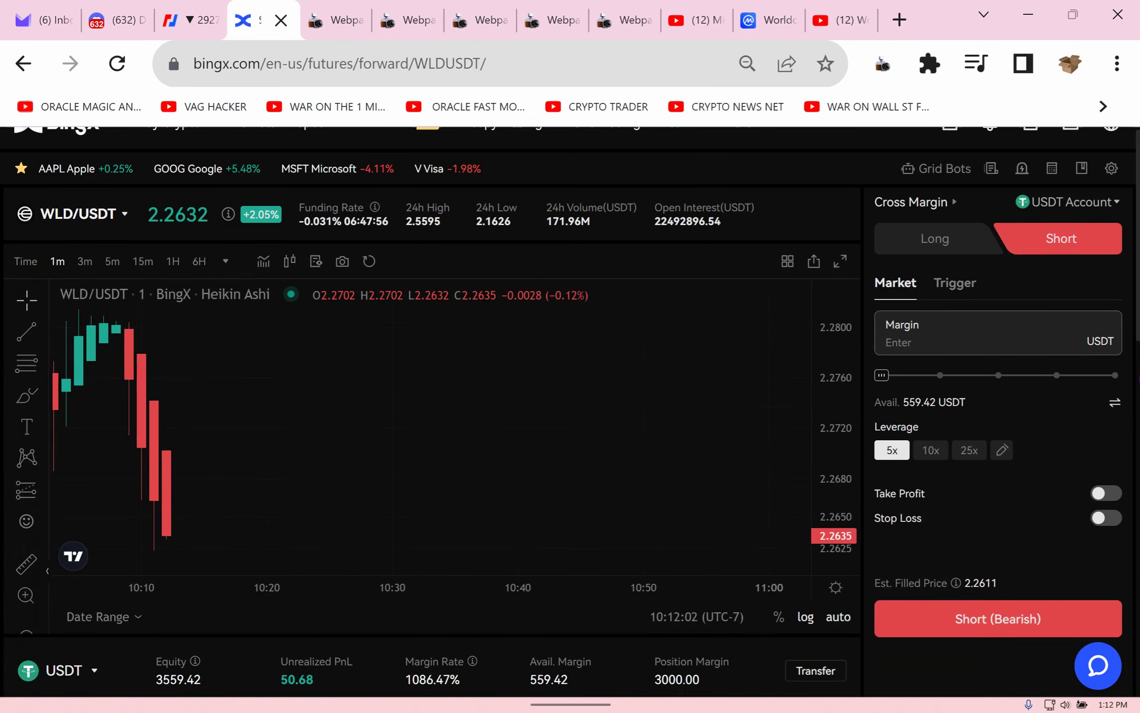
{"action": "scroll", "coordinate": [985, 517], "scroll_direction": "up", "scroll_amount": 5}
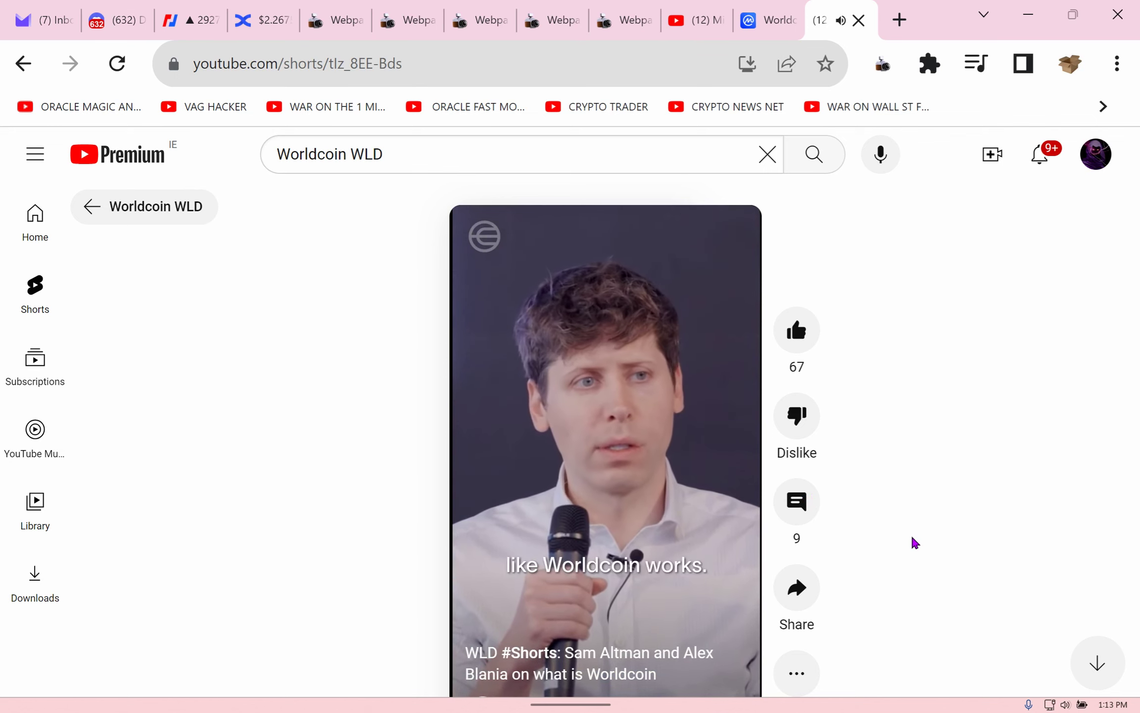
Step: Pause the Worldcoin explainer Short and switch to the CoinMarketCap Worldcoin page
{"action": "left_click", "coordinate": [658, 557]}
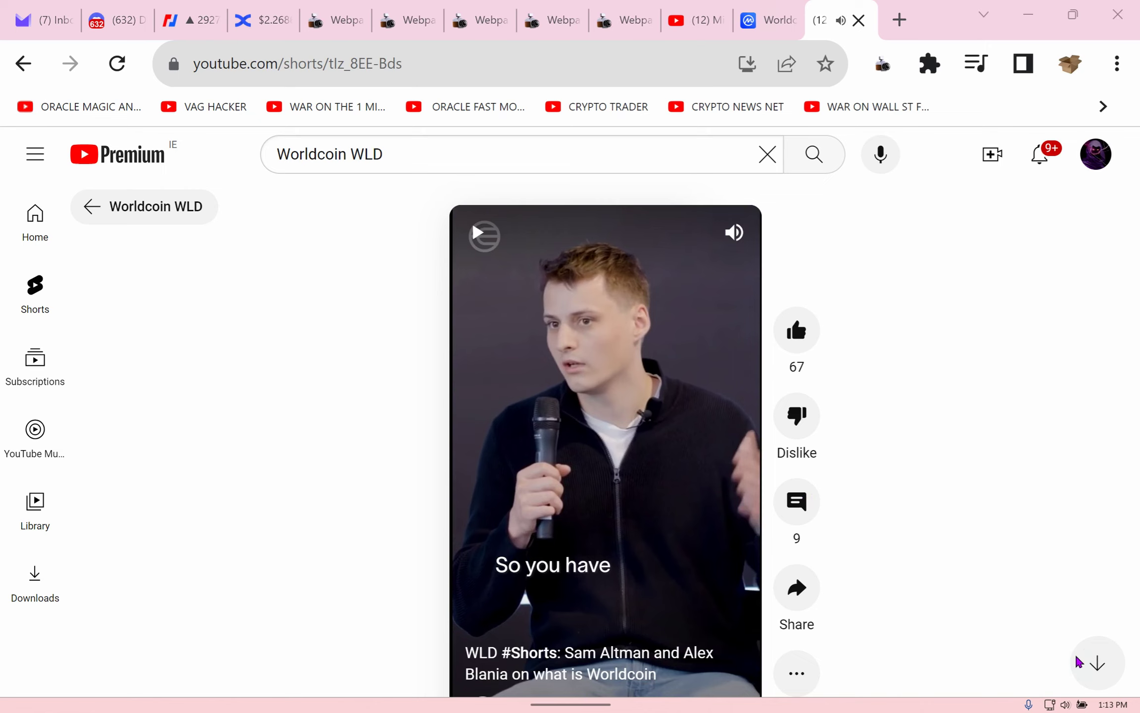
{"action": "key", "text": "ctrl+shift+Tab"}
{"action": "scroll", "coordinate": [1059, 479], "scroll_direction": "up", "scroll_amount": 15}
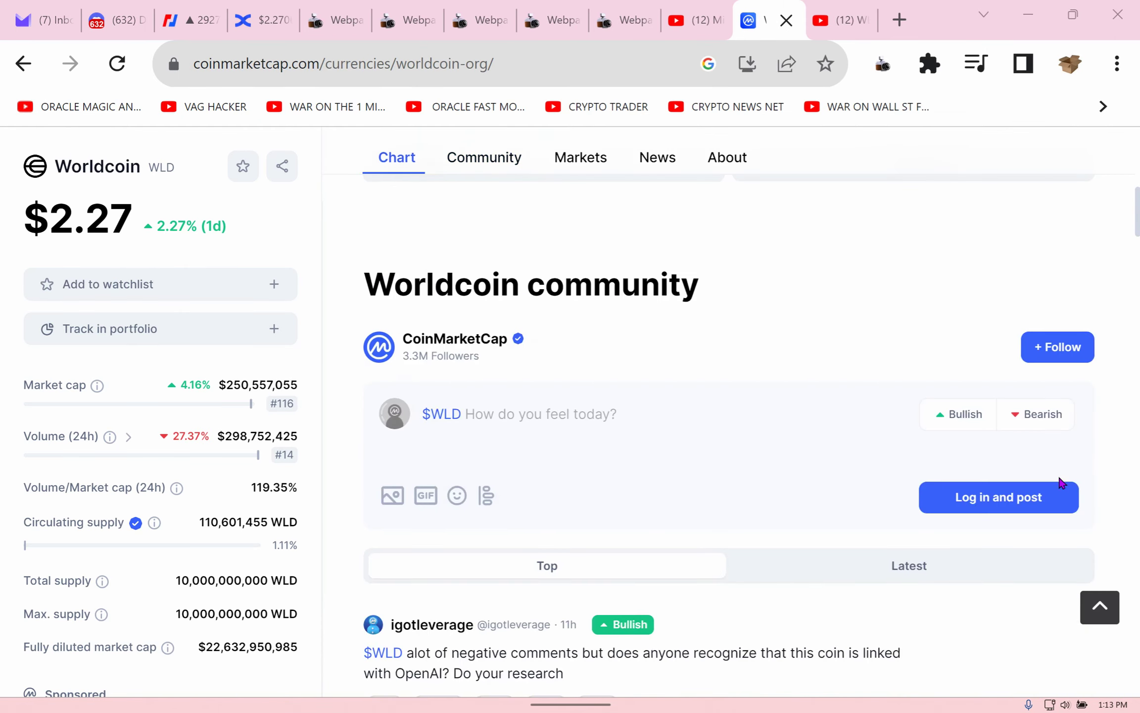
Step: Check the Worldcoin price chart at $2.27, then go to the CRYPTO TRADER bookmark's channel
{"action": "scroll", "coordinate": [1043, 457], "scroll_direction": "up", "scroll_amount": 6}
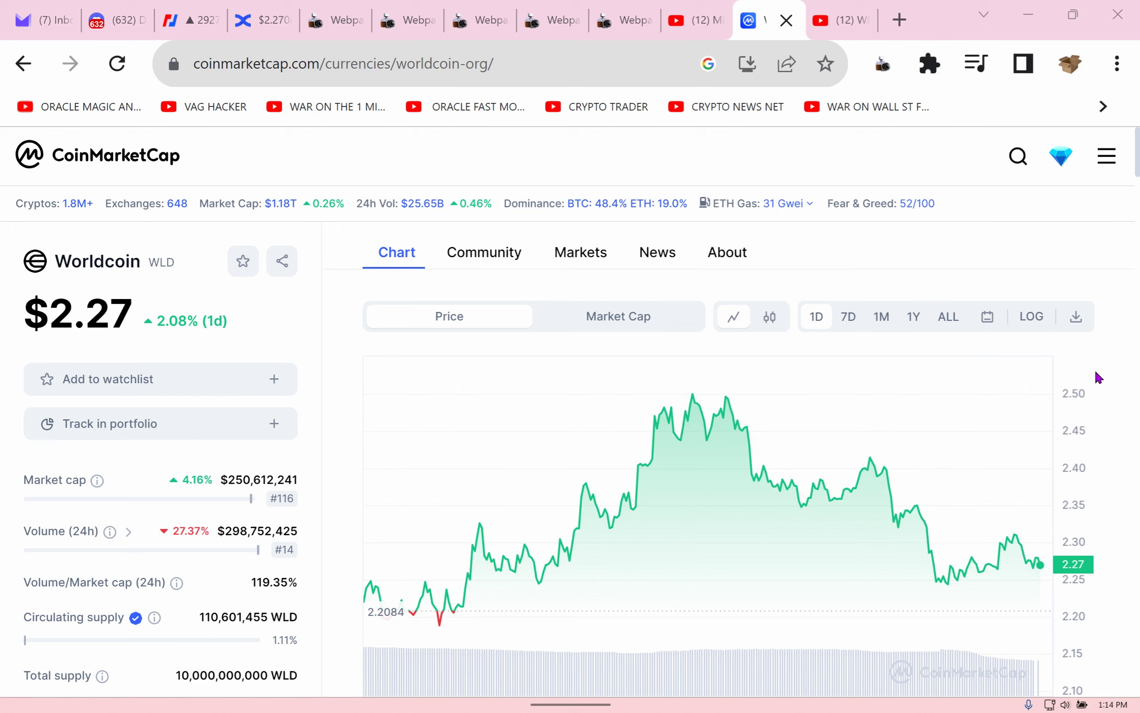
{"action": "left_click", "coordinate": [592, 112]}
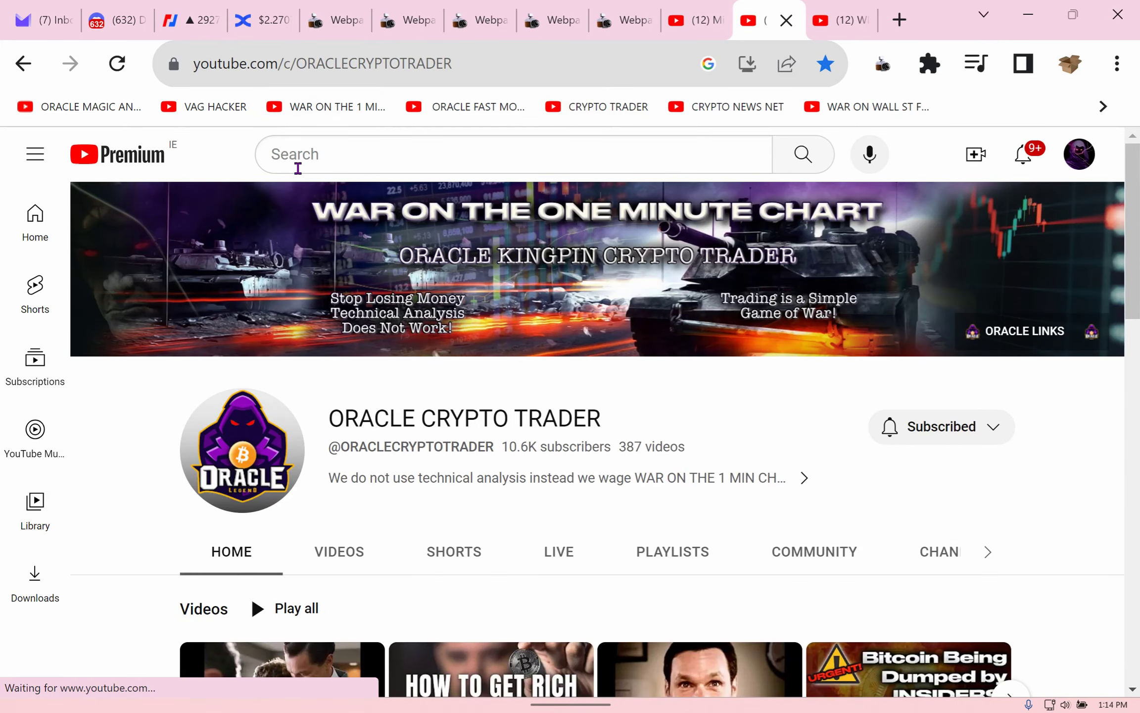
Step: Type 'ruja onecoin' in YouTube search and pick the 'ruja onecoin where is she' suggestion
{"action": "left_click", "coordinate": [298, 169]}
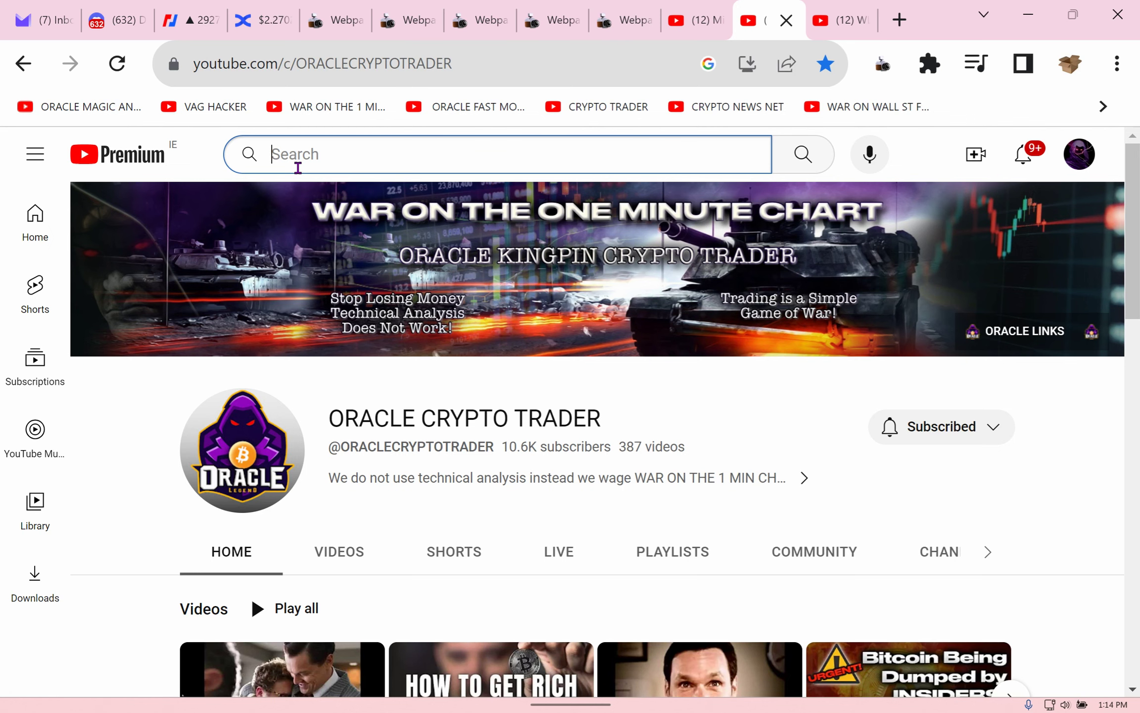
{"action": "type", "text": "rj"}
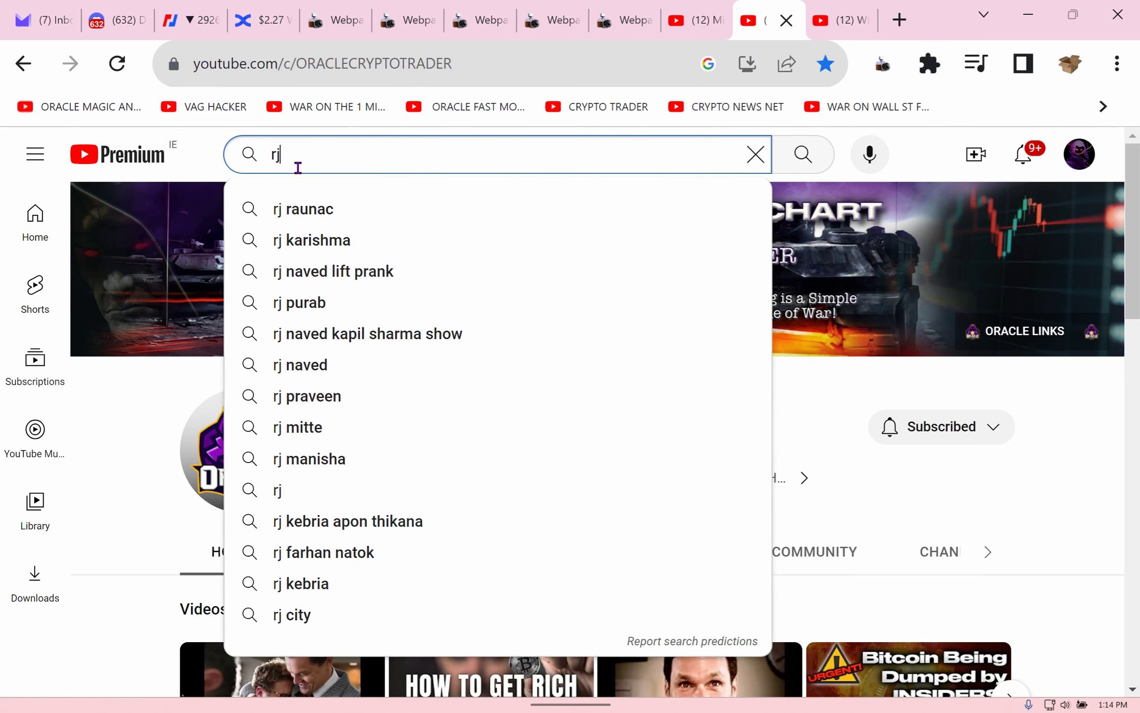
{"action": "key", "text": "BackSpace"}
{"action": "type", "text": "uja"}
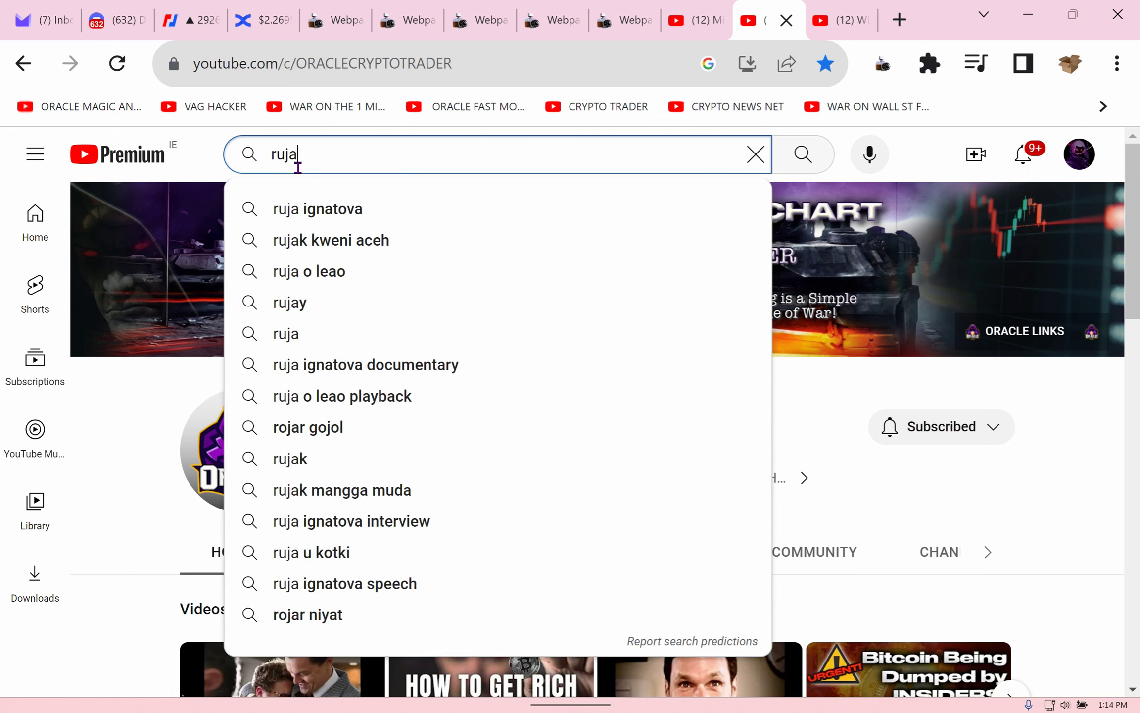
{"action": "type", "text": " one"}
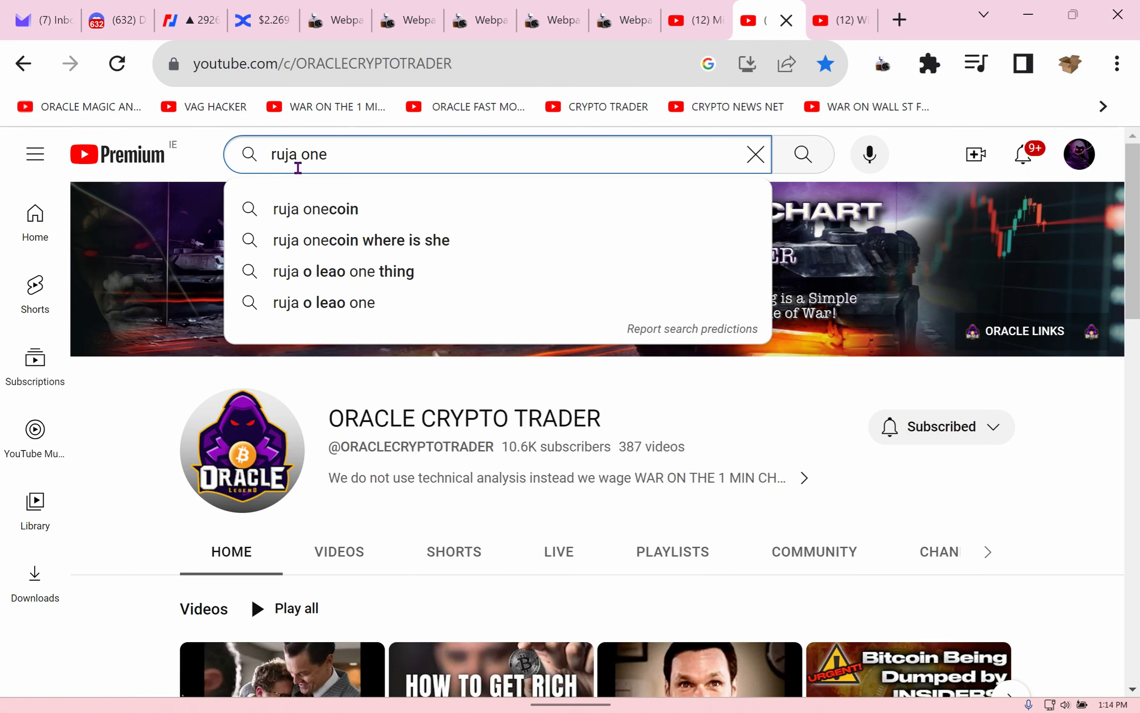
{"action": "type", "text": "coin"}
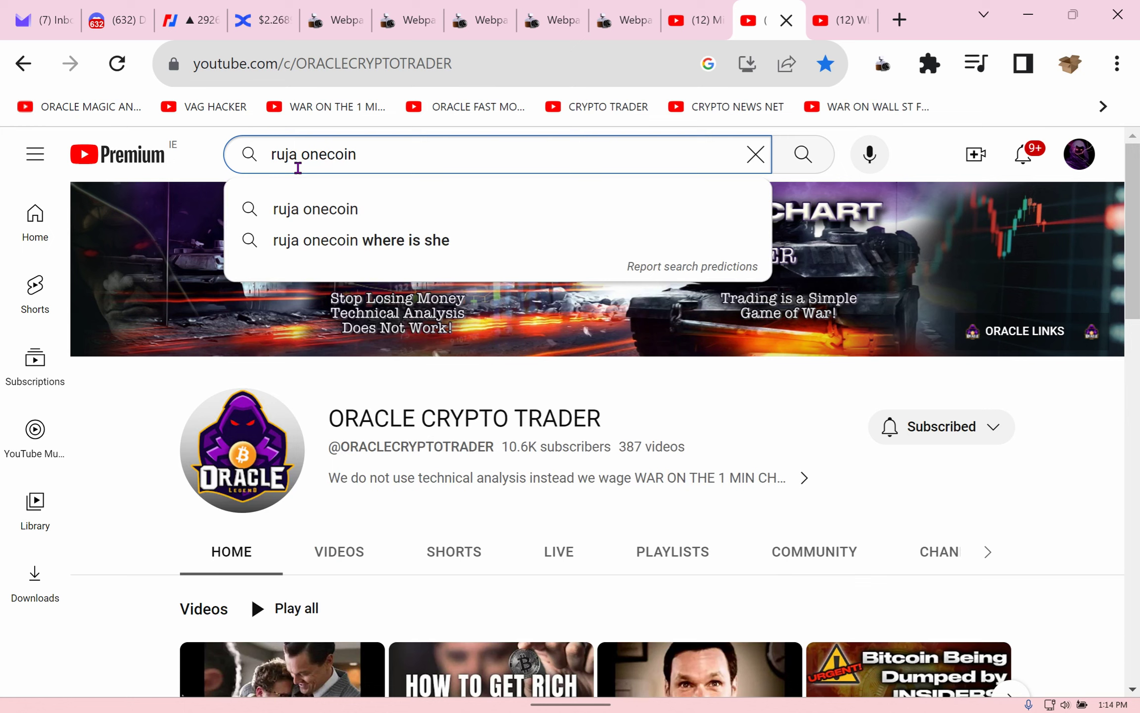
{"action": "left_click", "coordinate": [318, 242]}
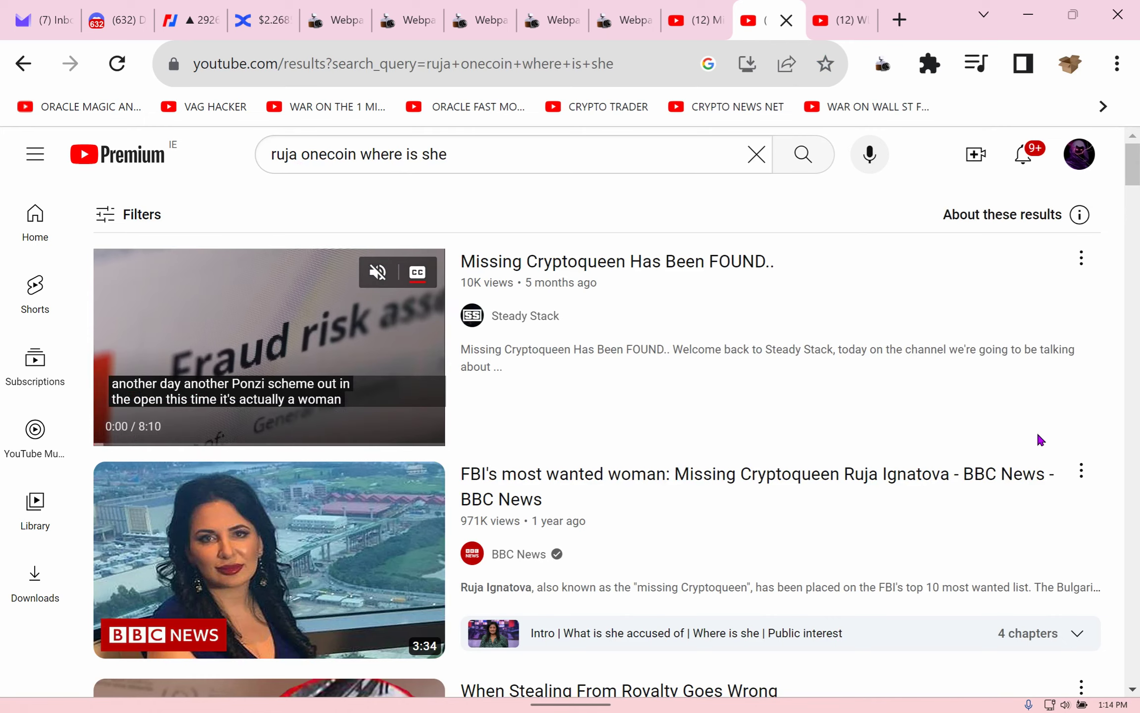
{"action": "scroll", "coordinate": [1028, 402], "scroll_direction": "down", "scroll_amount": 2}
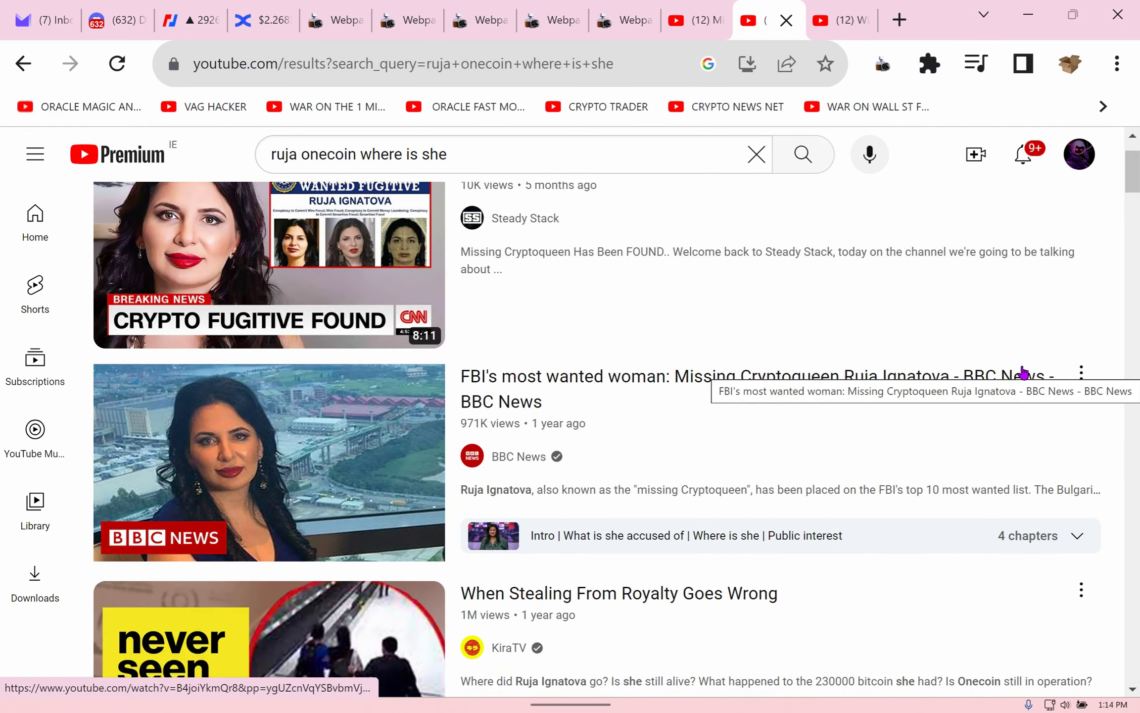
{"action": "scroll", "coordinate": [1023, 373], "scroll_direction": "down", "scroll_amount": 2}
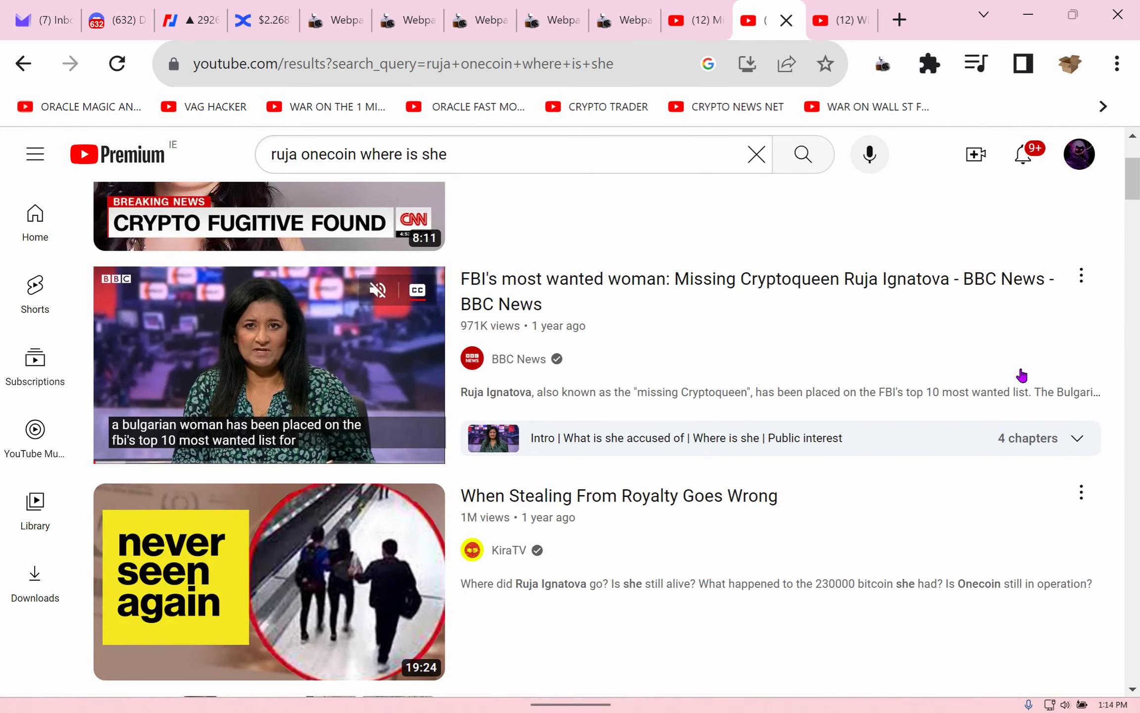
{"action": "scroll", "coordinate": [1022, 375], "scroll_direction": "down", "scroll_amount": 6}
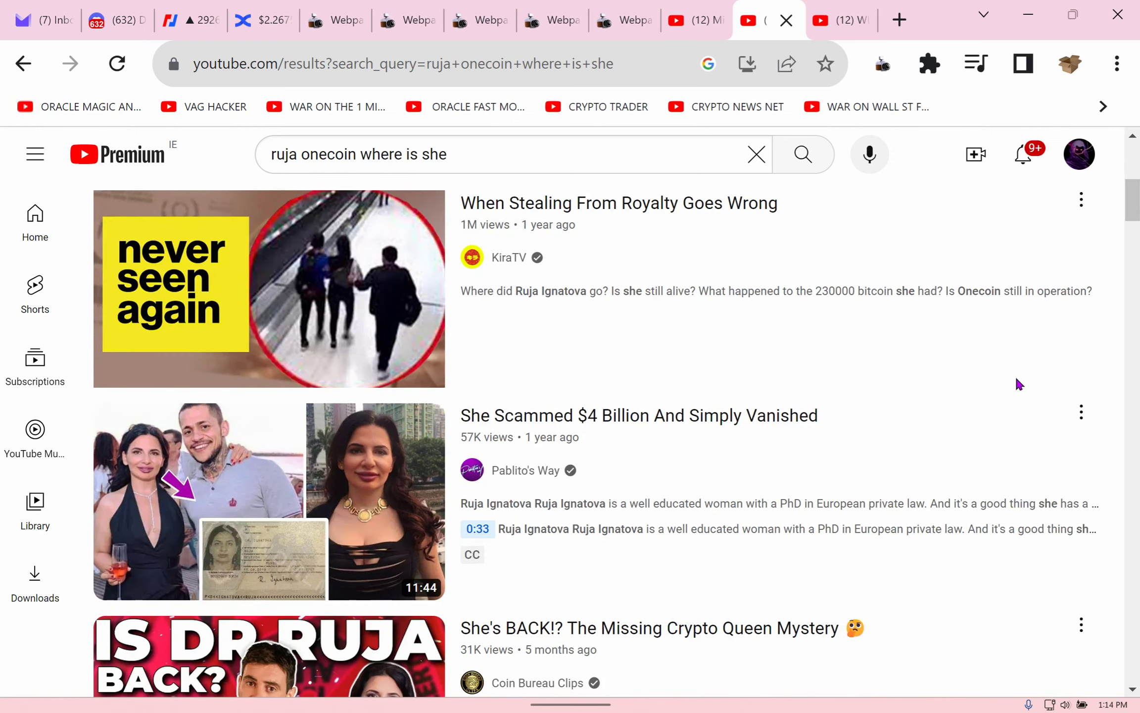
{"action": "scroll", "coordinate": [1015, 379], "scroll_direction": "down", "scroll_amount": 4}
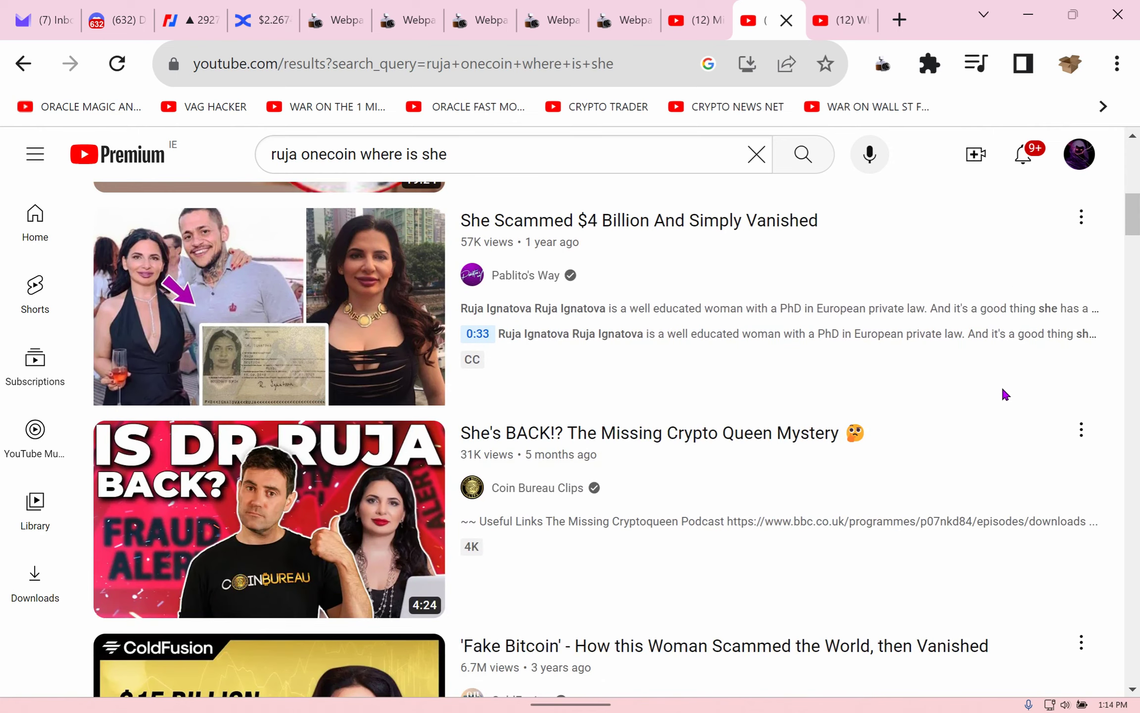
{"action": "scroll", "coordinate": [1004, 418], "scroll_direction": "down", "scroll_amount": 6}
{"action": "scroll", "coordinate": [998, 383], "scroll_direction": "down", "scroll_amount": 2}
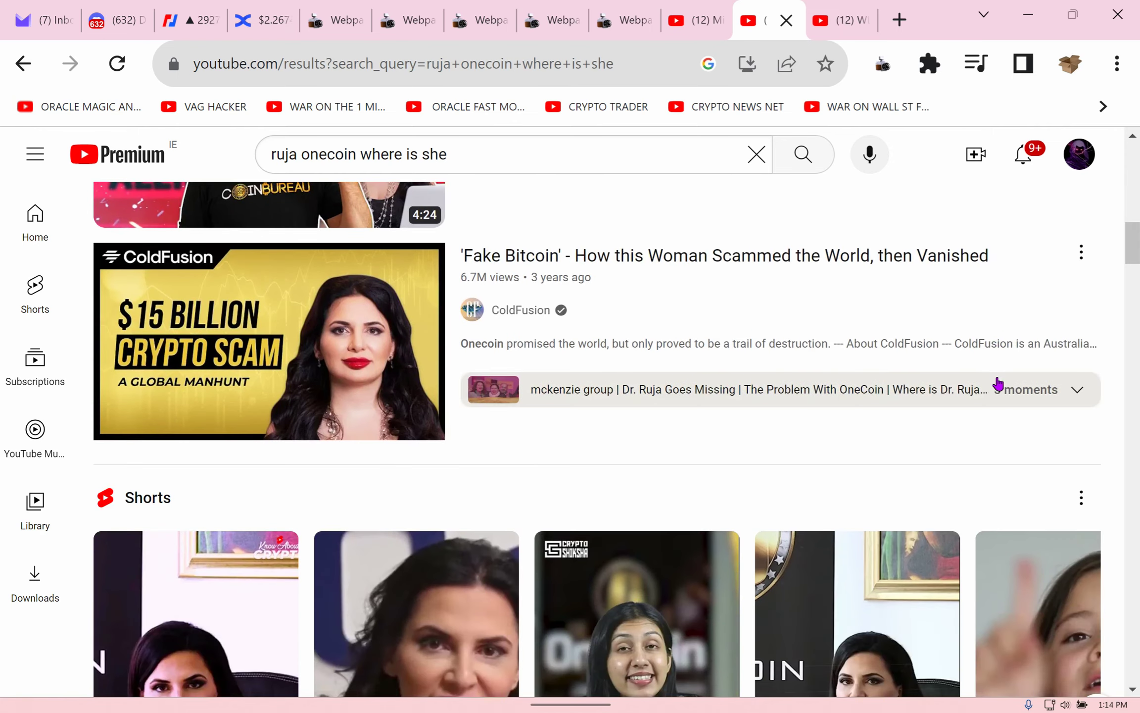
{"action": "scroll", "coordinate": [995, 382], "scroll_direction": "down", "scroll_amount": 4}
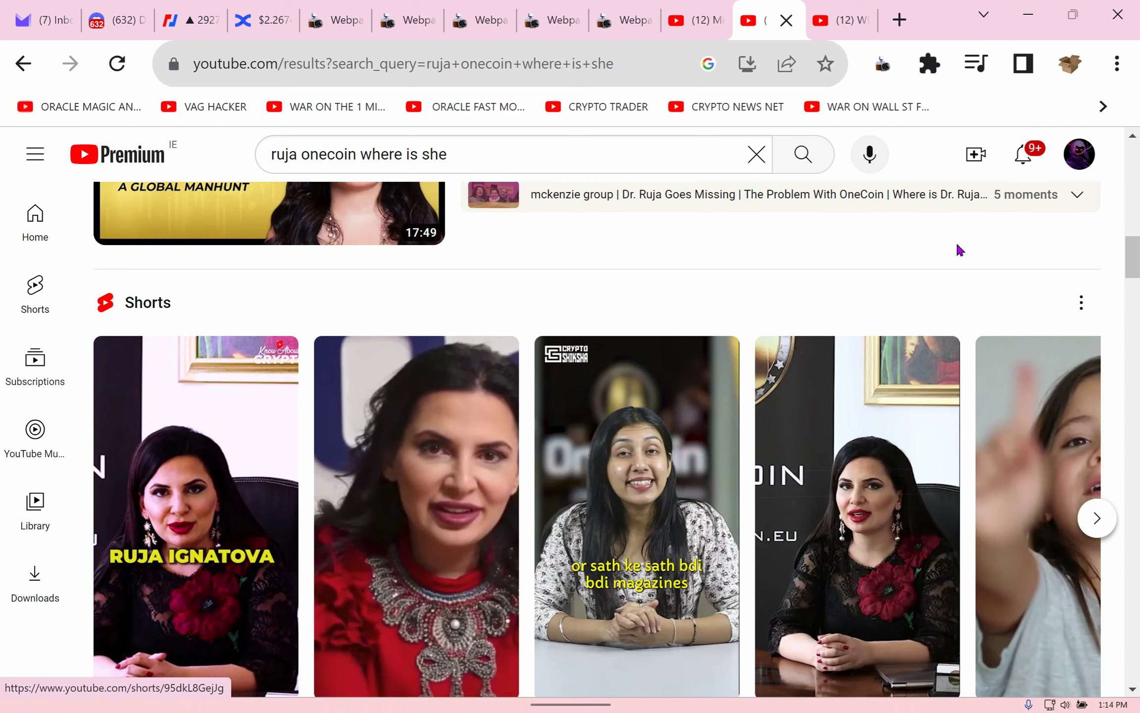
{"action": "scroll", "coordinate": [955, 237], "scroll_direction": "down", "scroll_amount": 8}
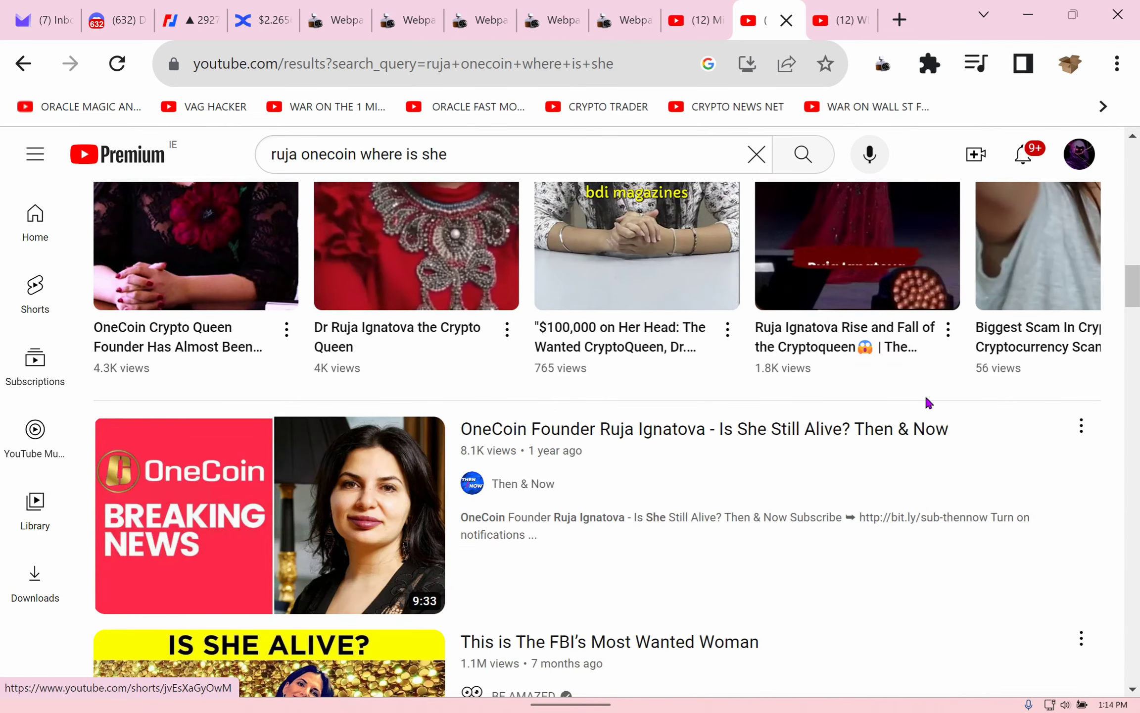
{"action": "scroll", "coordinate": [929, 403], "scroll_direction": "up", "scroll_amount": 12}
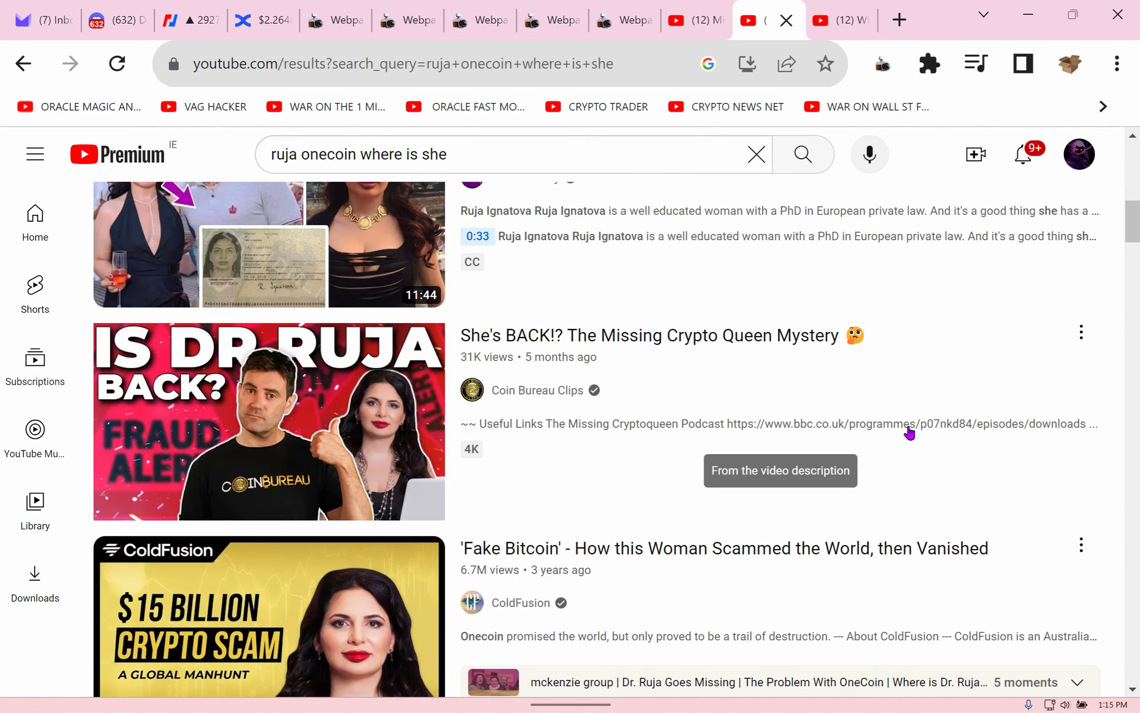
{"action": "scroll", "coordinate": [927, 436], "scroll_direction": "up", "scroll_amount": 6}
{"action": "scroll", "coordinate": [924, 430], "scroll_direction": "up", "scroll_amount": 6}
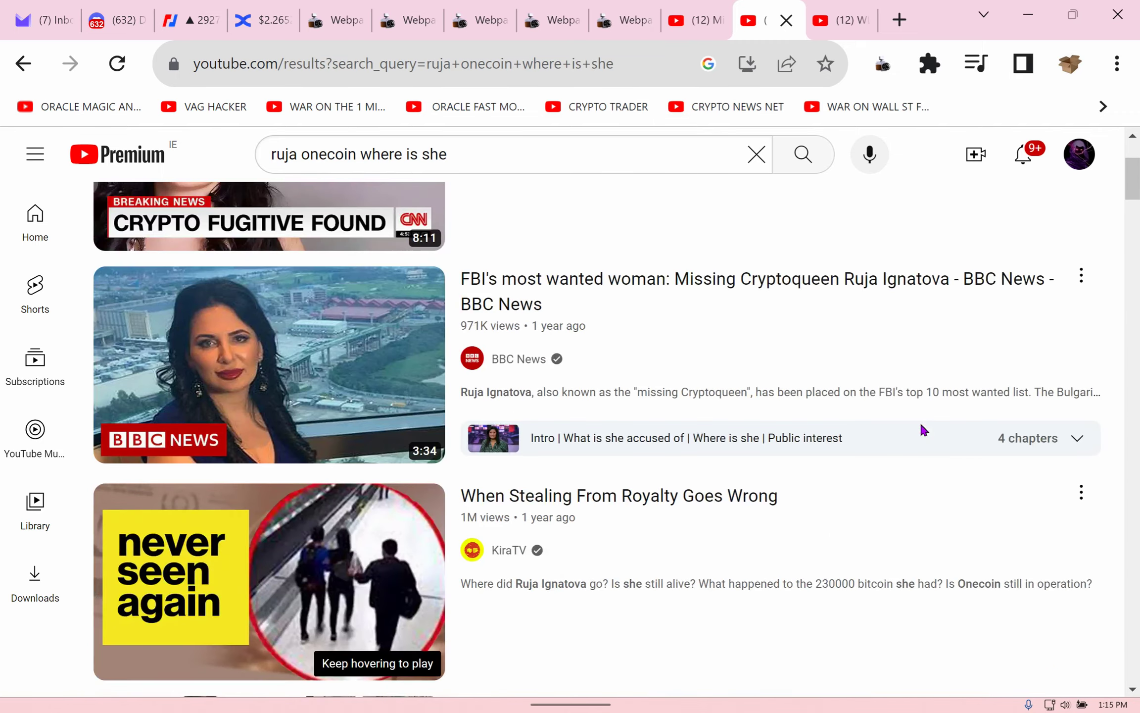
{"action": "scroll", "coordinate": [927, 431], "scroll_direction": "up", "scroll_amount": 4}
{"action": "scroll", "coordinate": [922, 421], "scroll_direction": "down", "scroll_amount": 2}
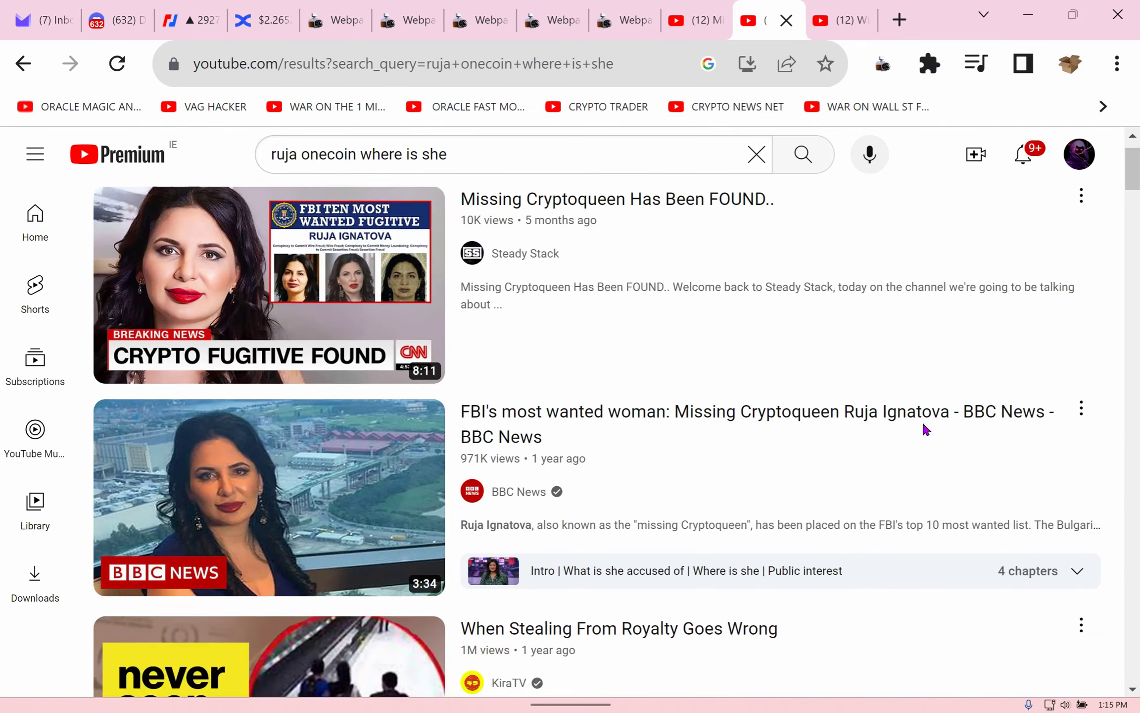
{"action": "scroll", "coordinate": [928, 430], "scroll_direction": "up", "scroll_amount": 2}
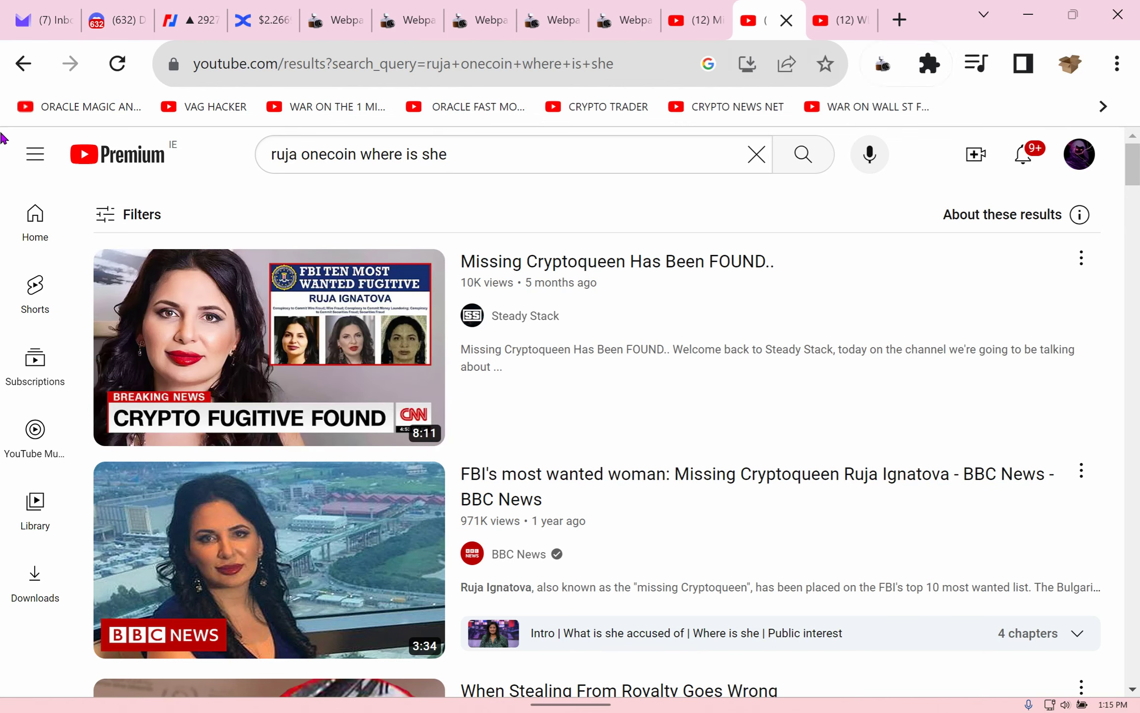
Step: Return to BingX, view both WLD/USDT shorts under My Position, then scroll back to the top
{"action": "key", "text": "ctrl+4"}
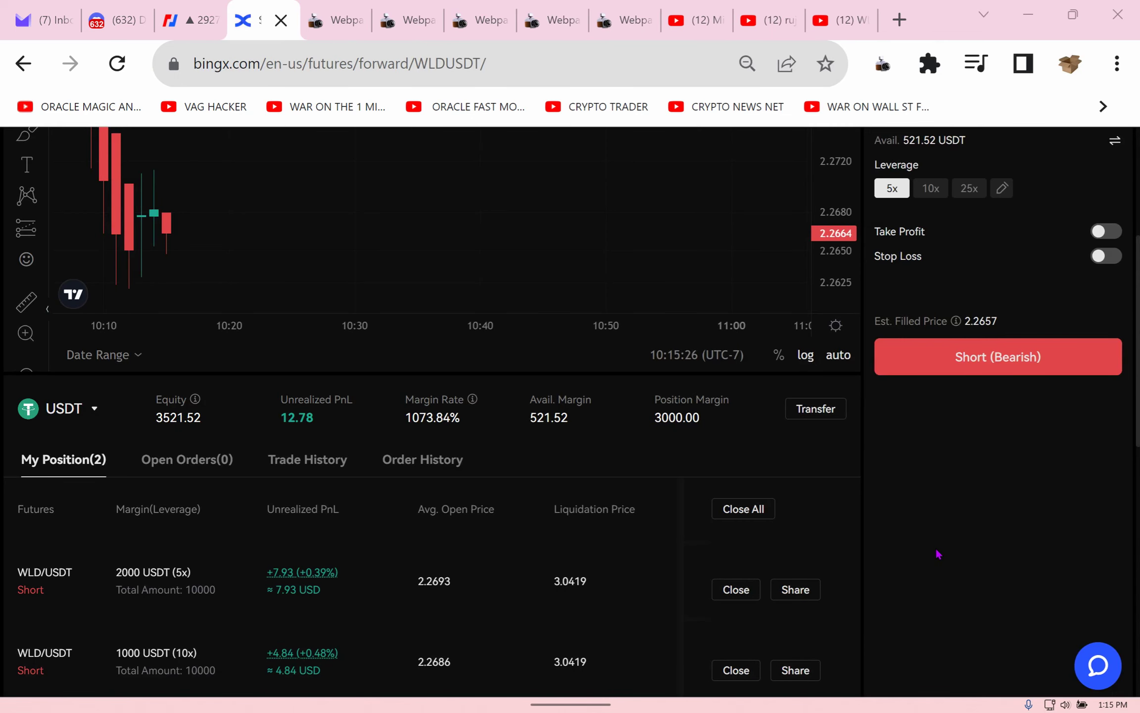
{"action": "scroll", "coordinate": [936, 572], "scroll_direction": "down", "scroll_amount": 2}
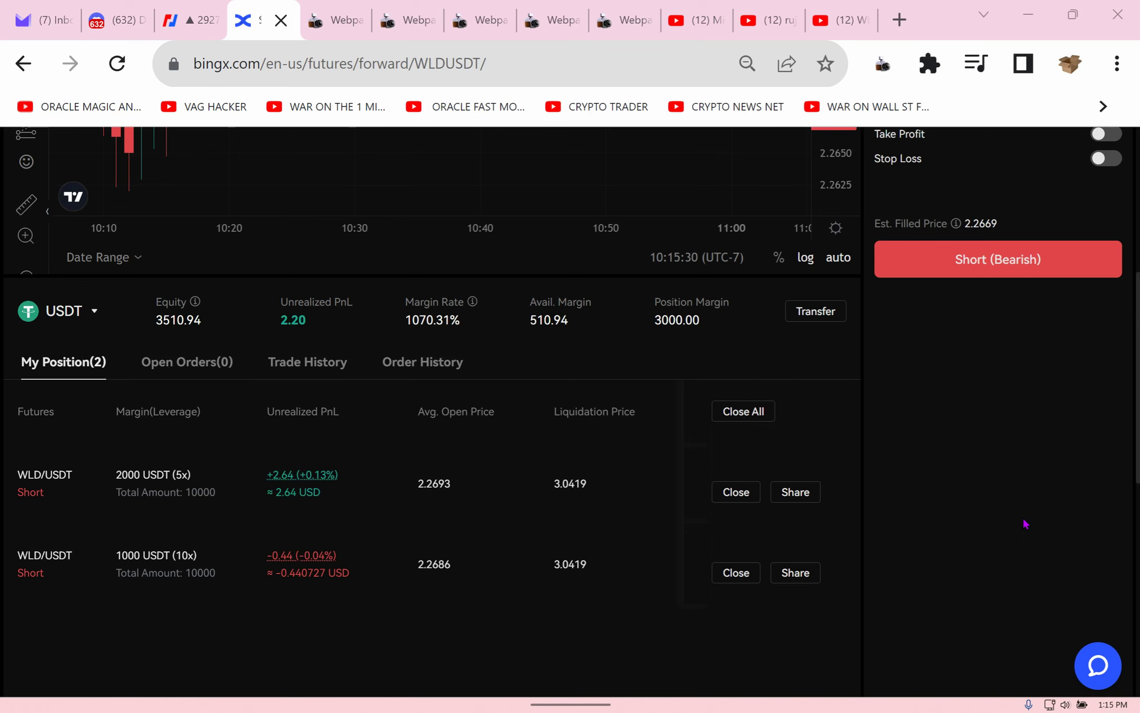
{"action": "scroll", "coordinate": [1070, 535], "scroll_direction": "up", "scroll_amount": 8}
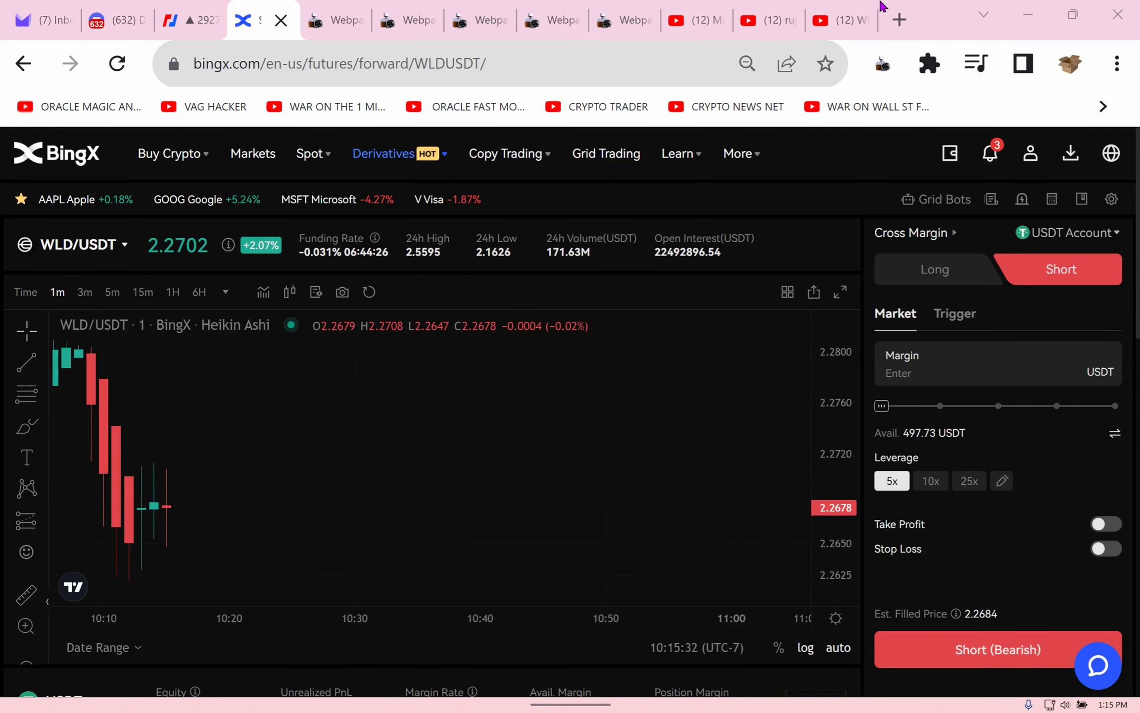